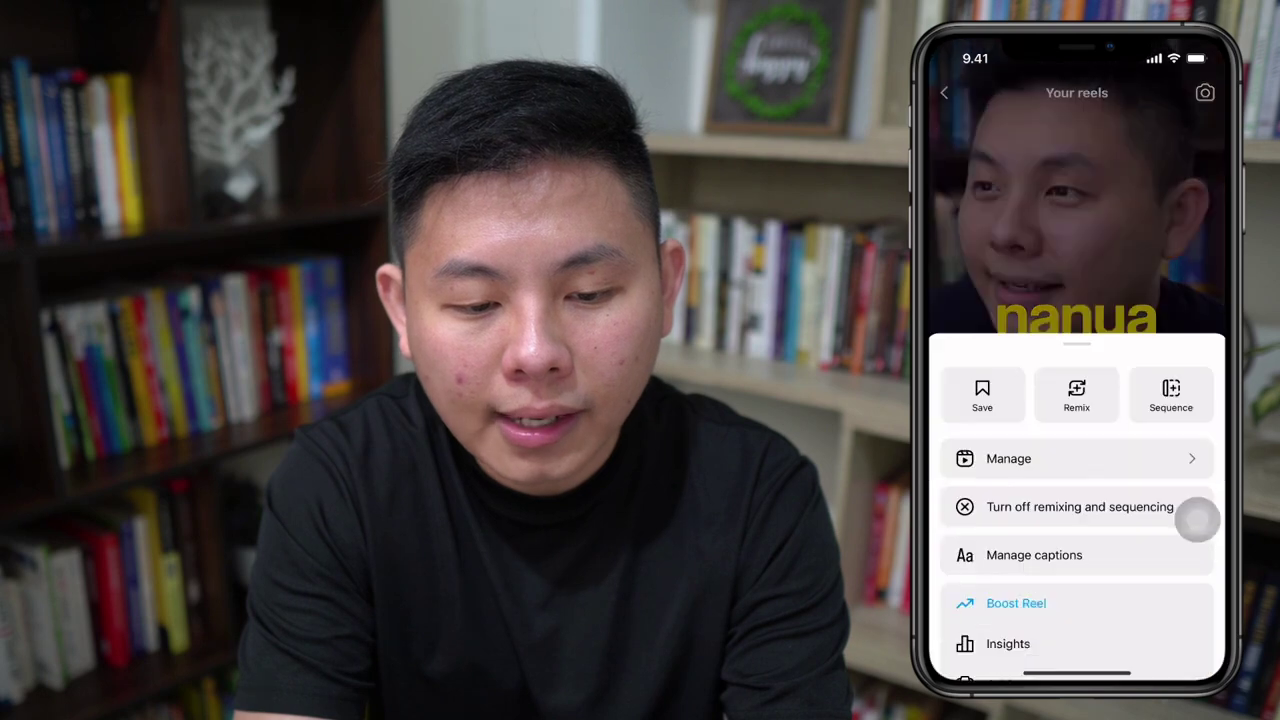
# Start boosting the reel with the More profile visits goal and the Automatic audience.
pyautogui.click(1197, 519)
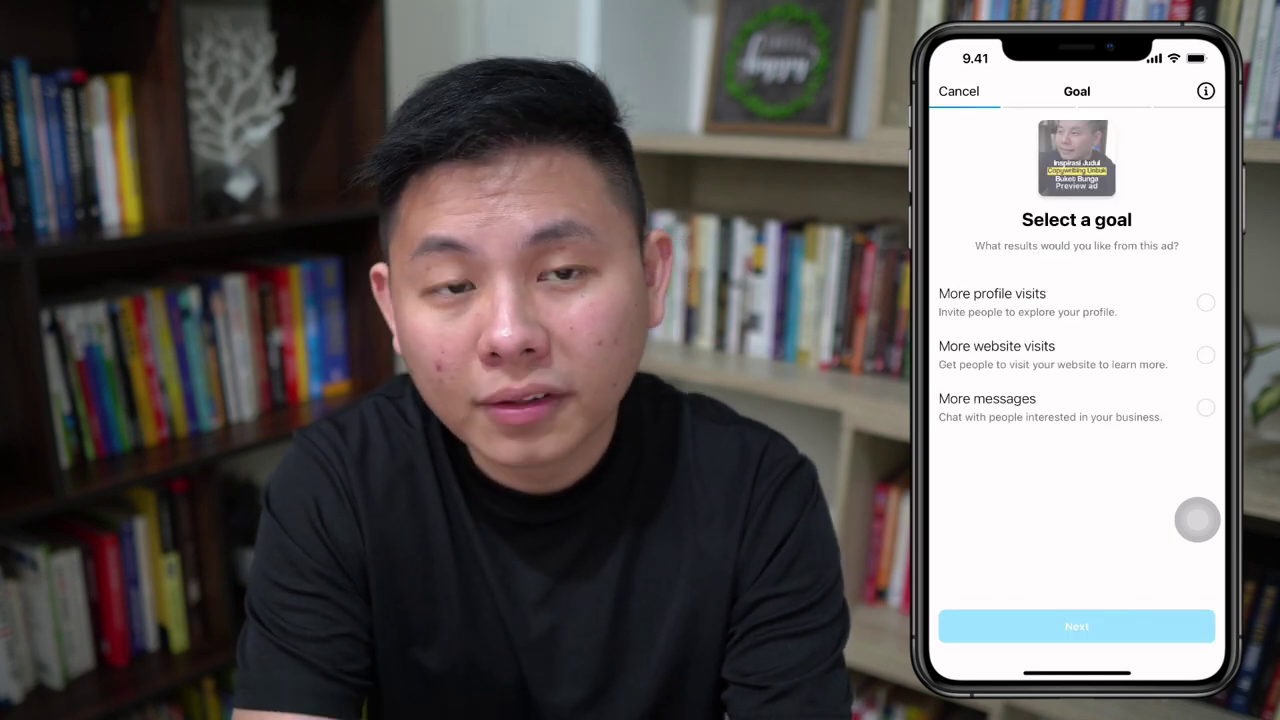
pyautogui.click(1205, 302)
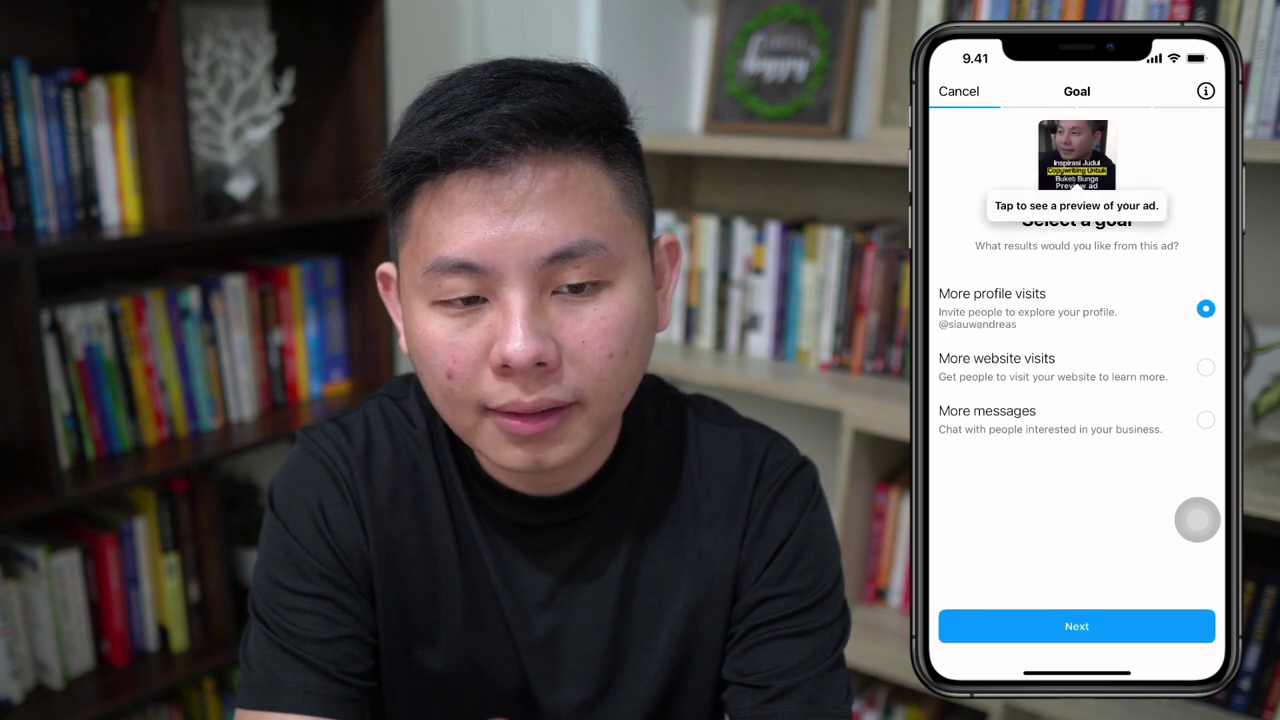
pyautogui.click(1076, 626)
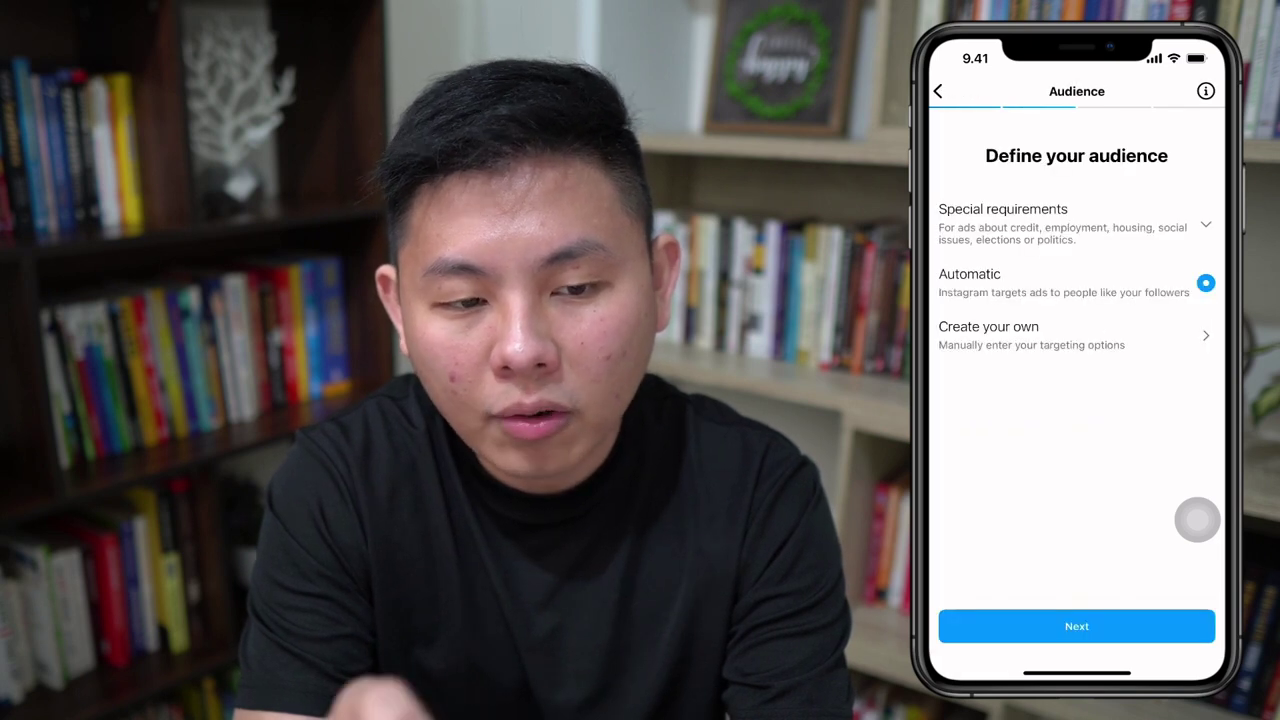
pyautogui.click(1076, 626)
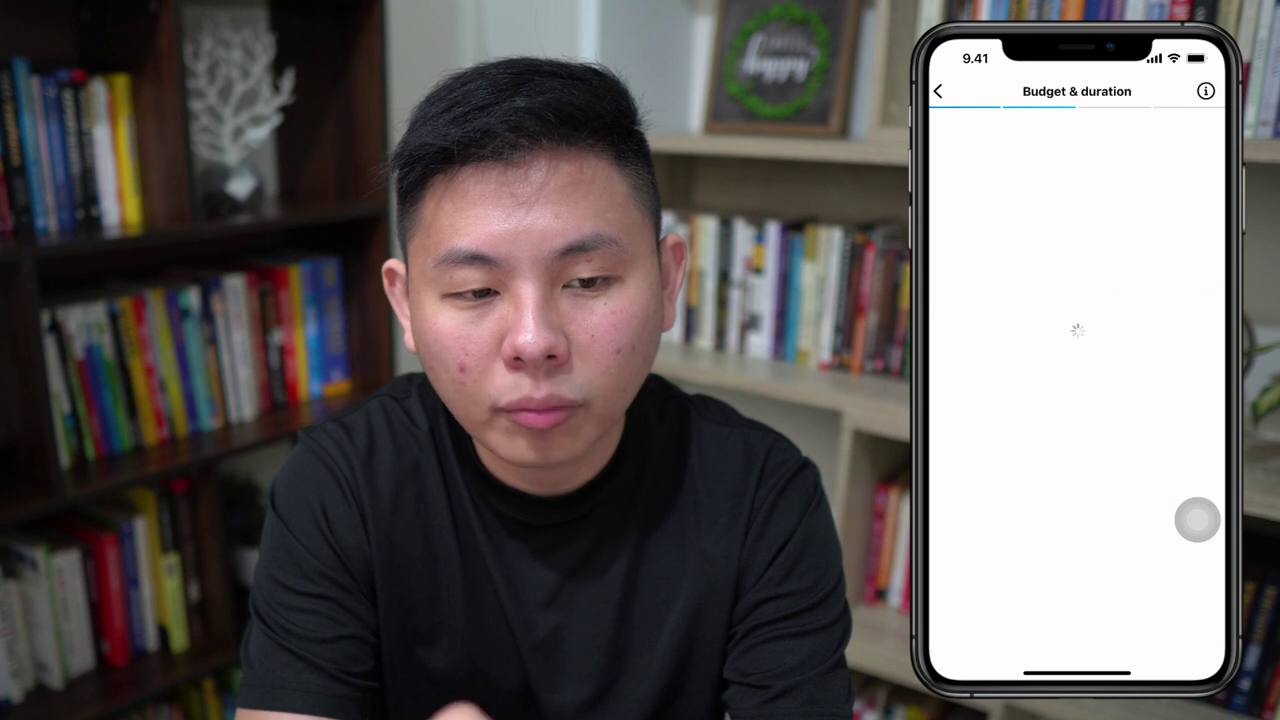
# Set the boost budget to IDR 15.234 daily with a set duration of 30 days, also trying the run-until-paused option.
pyautogui.moveTo(987, 265); pyautogui.dragTo(955, 313)
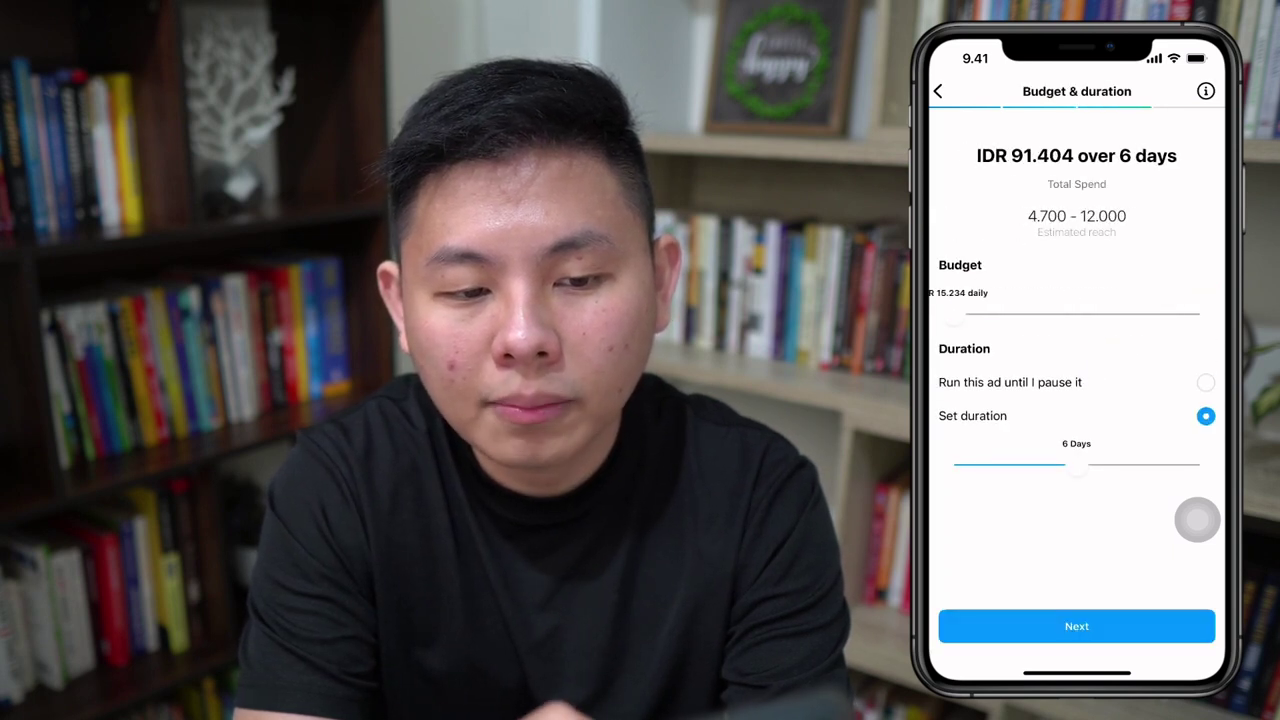
pyautogui.moveTo(955, 313)
pyautogui.mouseDown()
pyautogui.moveTo(985, 313)
pyautogui.moveTo(955, 313)
pyautogui.mouseUp()
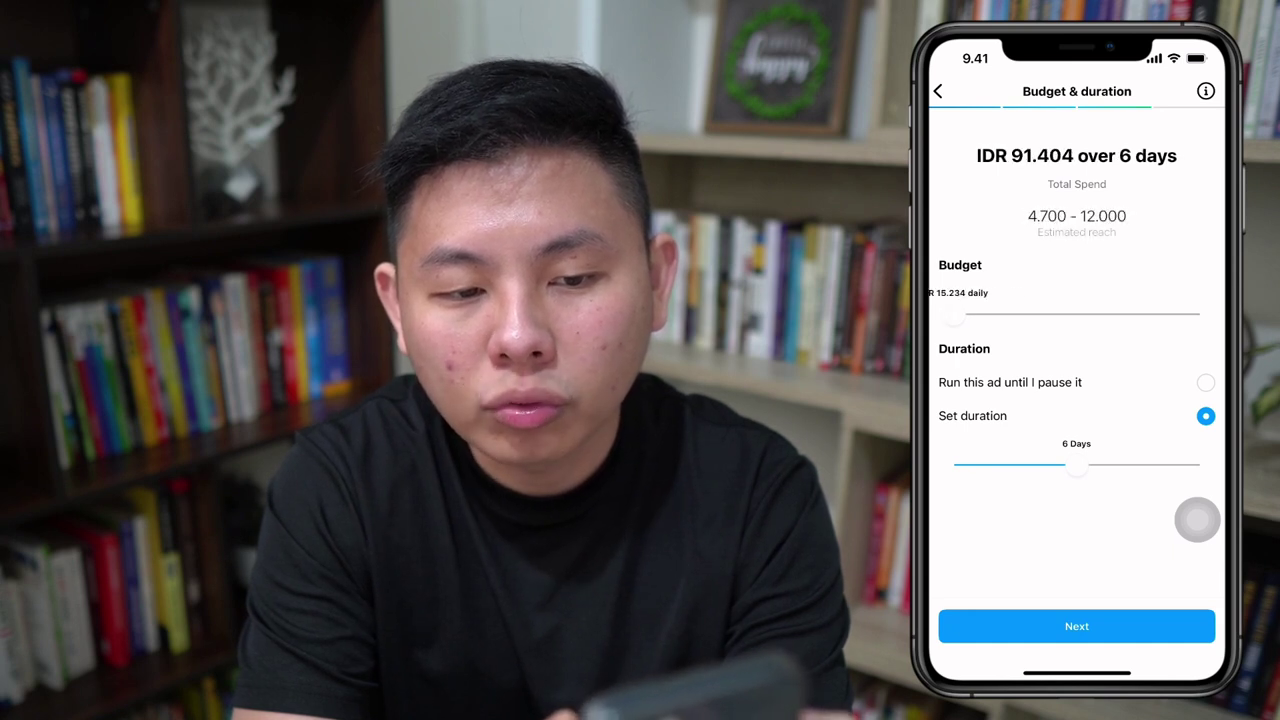
pyautogui.moveTo(1076, 465); pyautogui.dragTo(1199, 465)
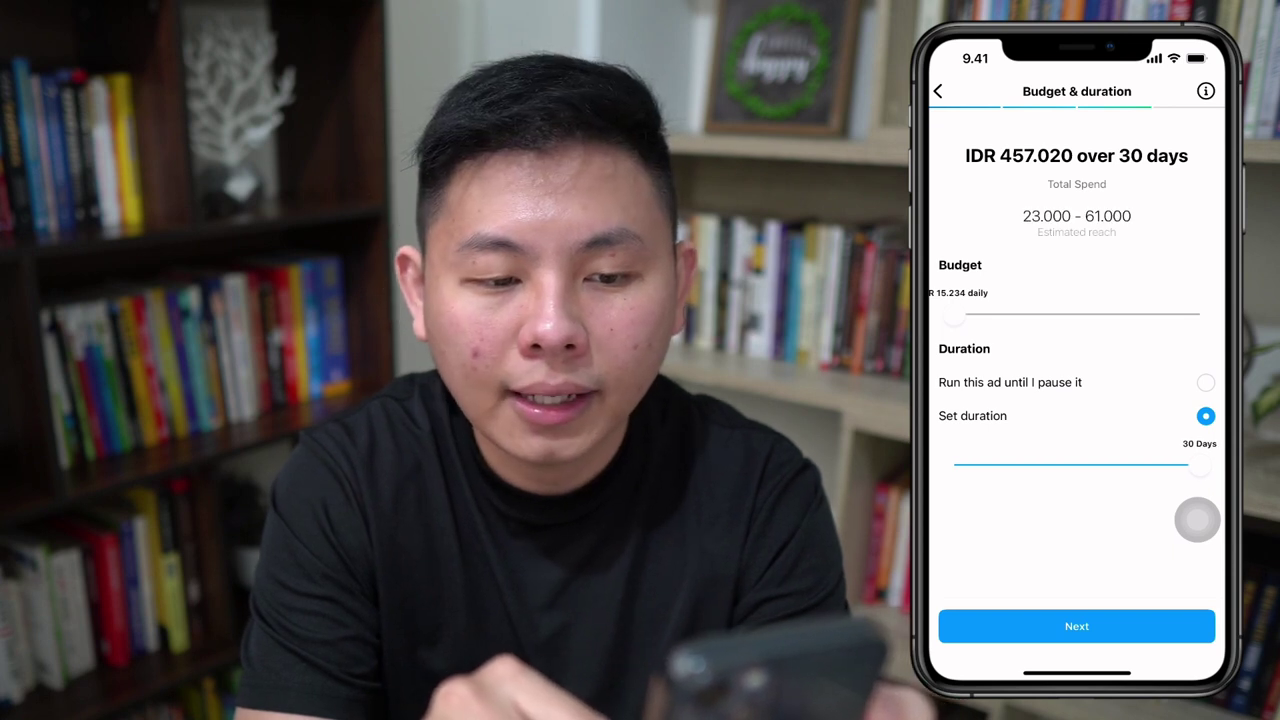
pyautogui.click(1205, 382)
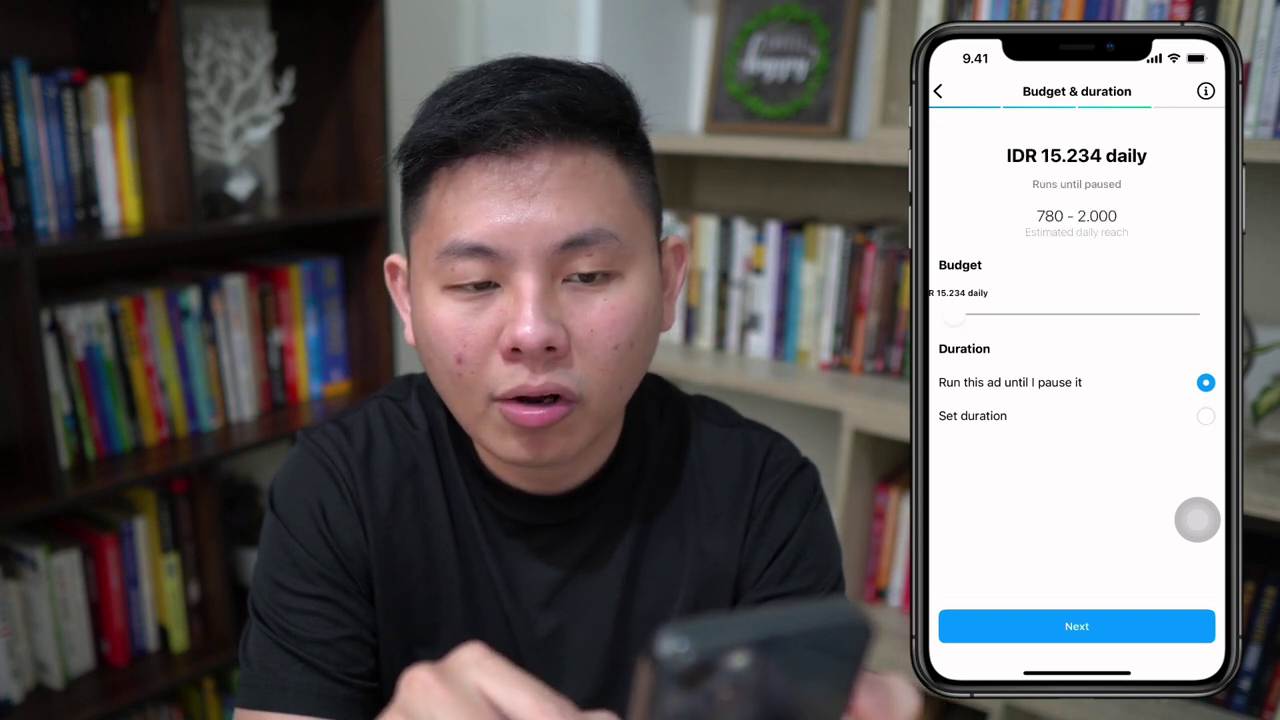
pyautogui.click(1205, 415)
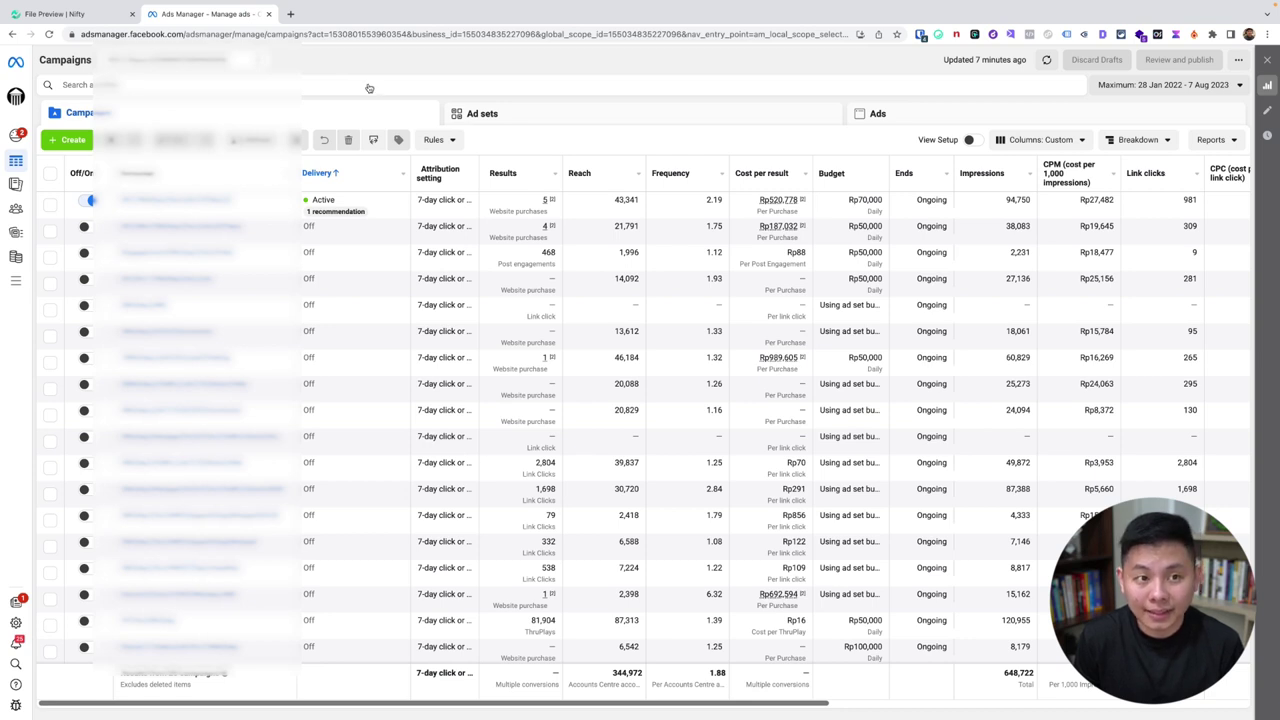
# Write adsmanager.facebook.com/adsmanager/manage as a text annotation above the campaign list, and clear it.
pyautogui.press('super+shift+a')
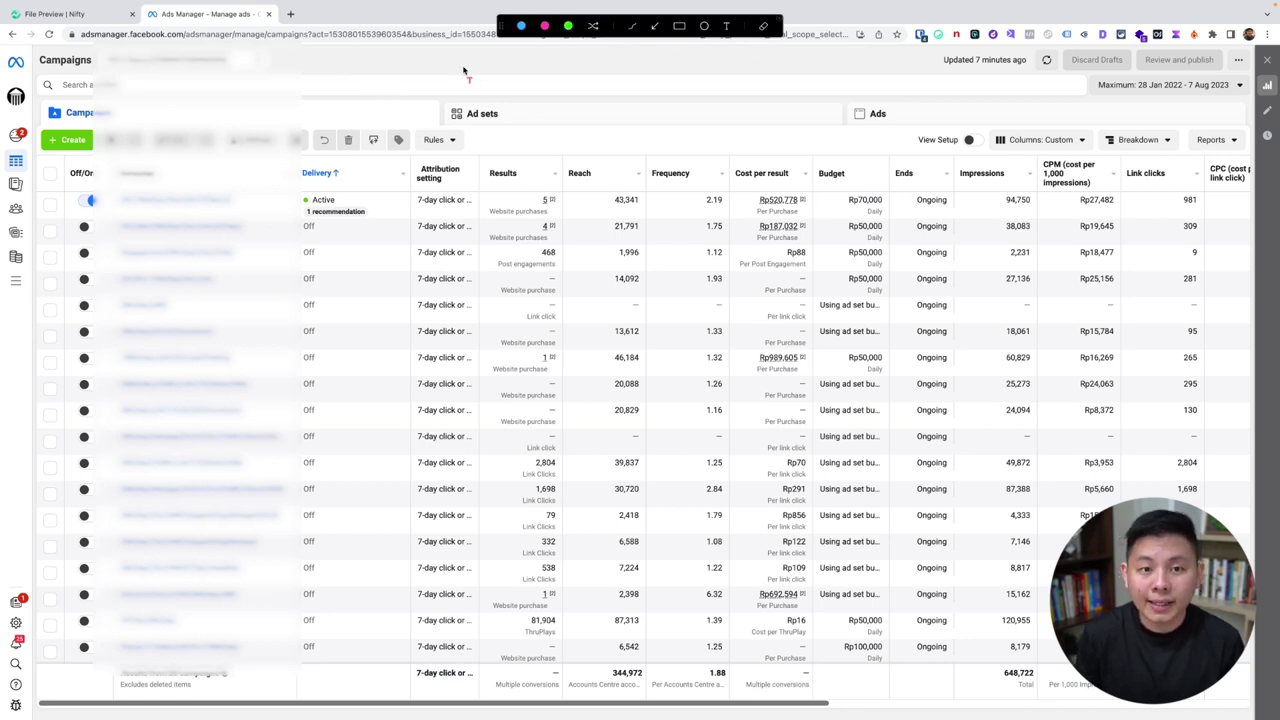
pyautogui.click(464, 69)
pyautogui.write('ads')
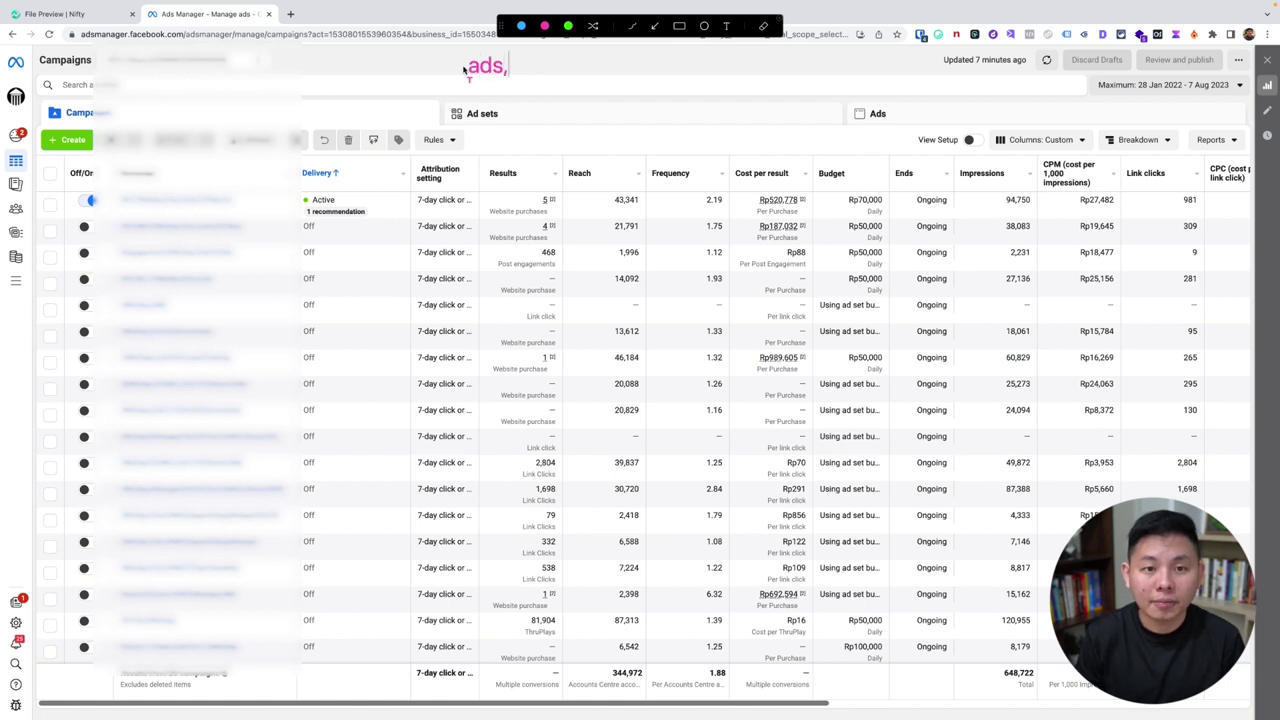
pyautogui.write('manager.facebo')
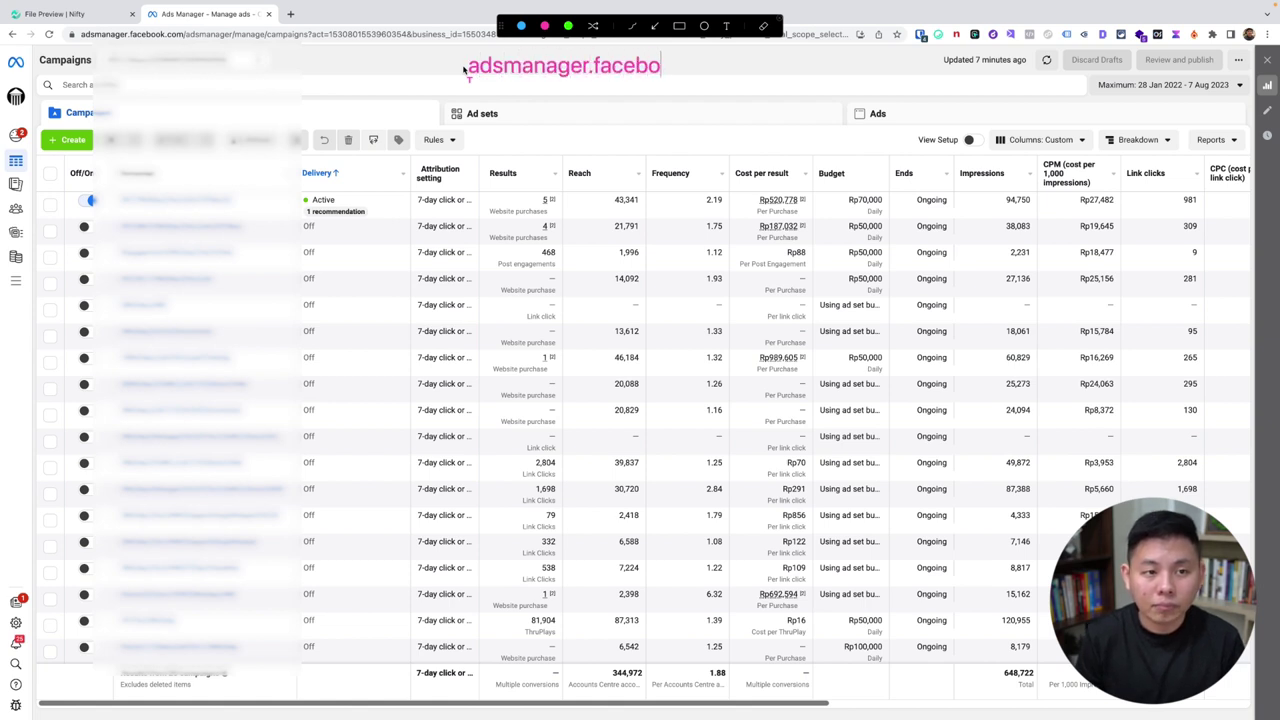
pyautogui.write('ok.com/adsmana')
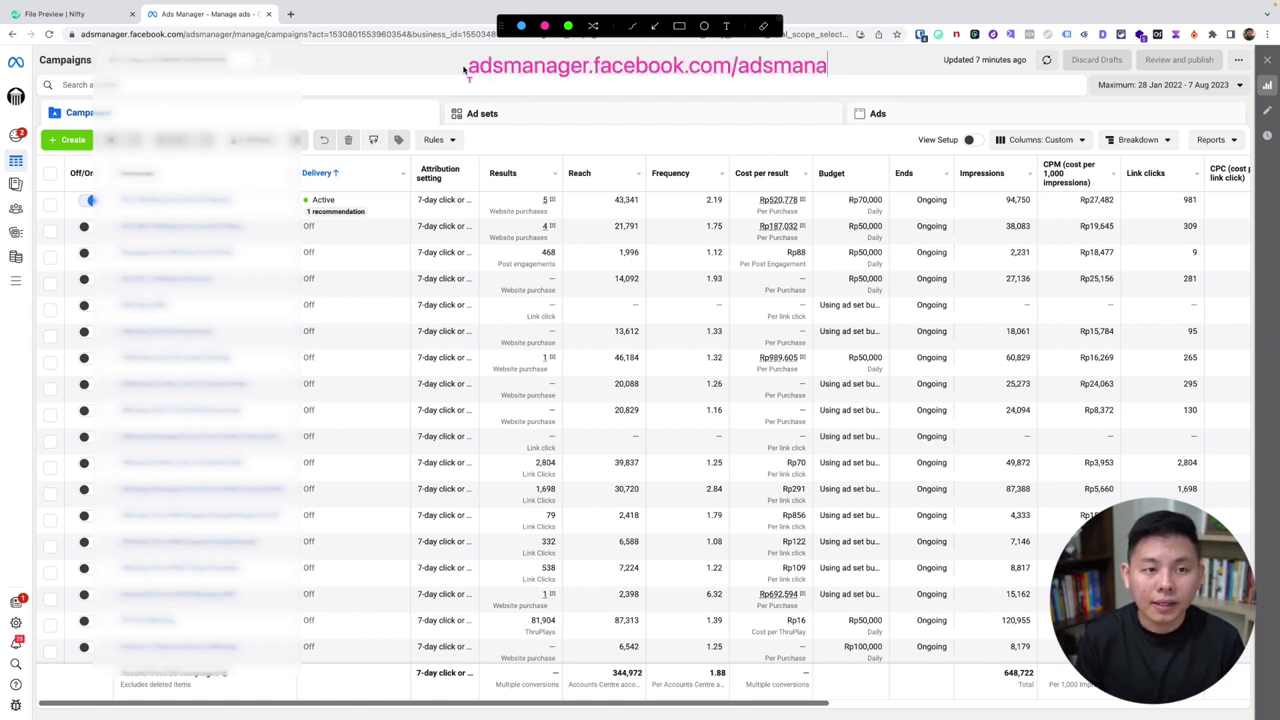
pyautogui.write('ger/manage')
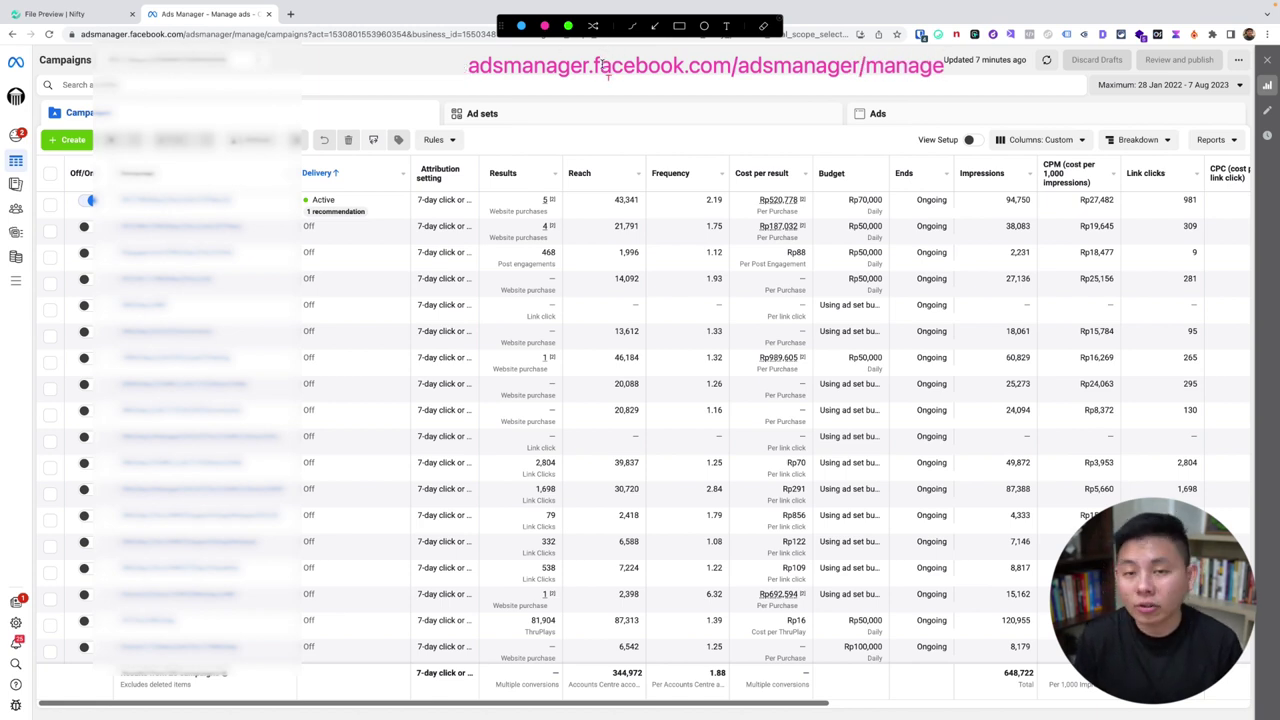
pyautogui.press('super+a')
pyautogui.press('super+b')
pyautogui.press('super+b')
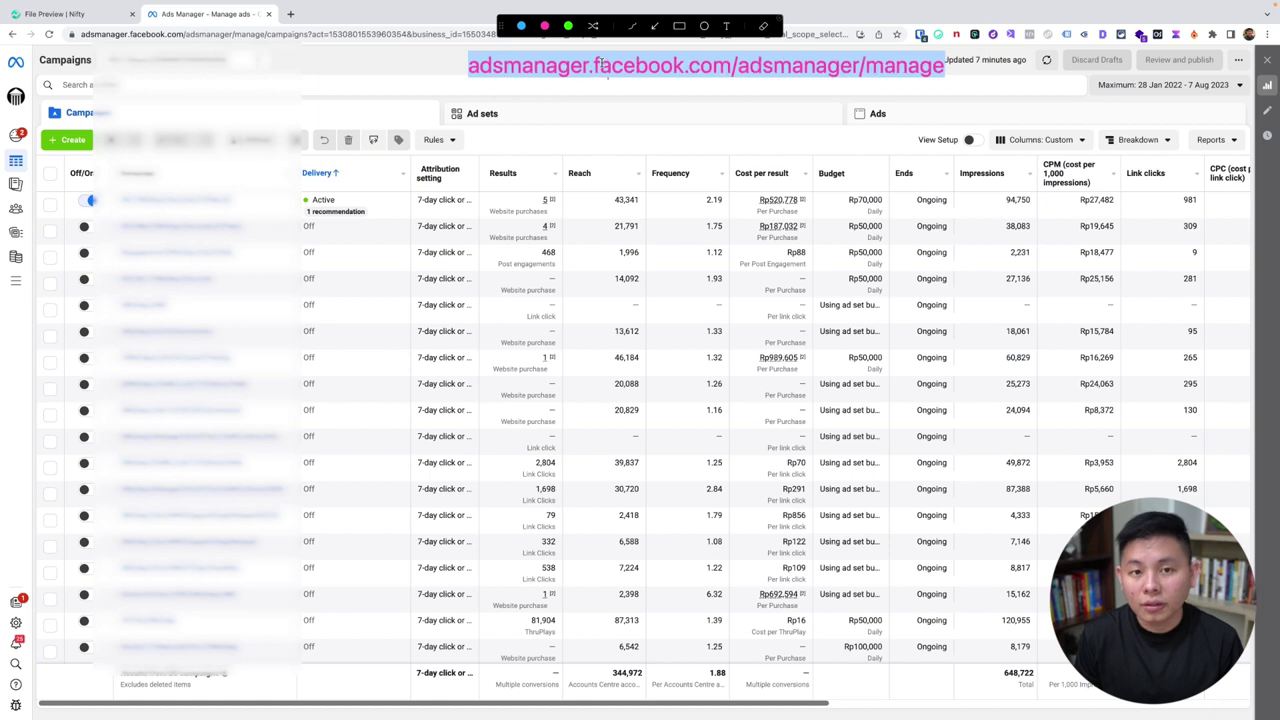
pyautogui.press('BackSpace')
pyautogui.press('Escape')
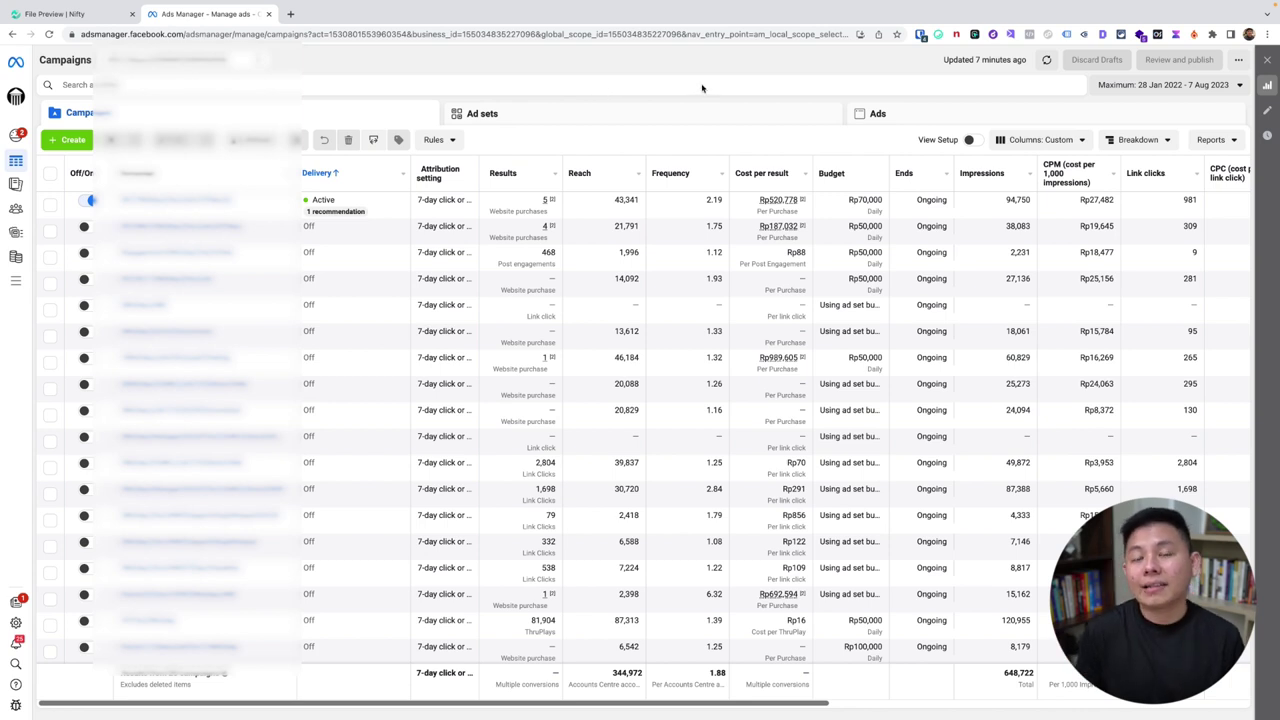
# Start creating a new campaign in the ad account.
pyautogui.click(73, 140)
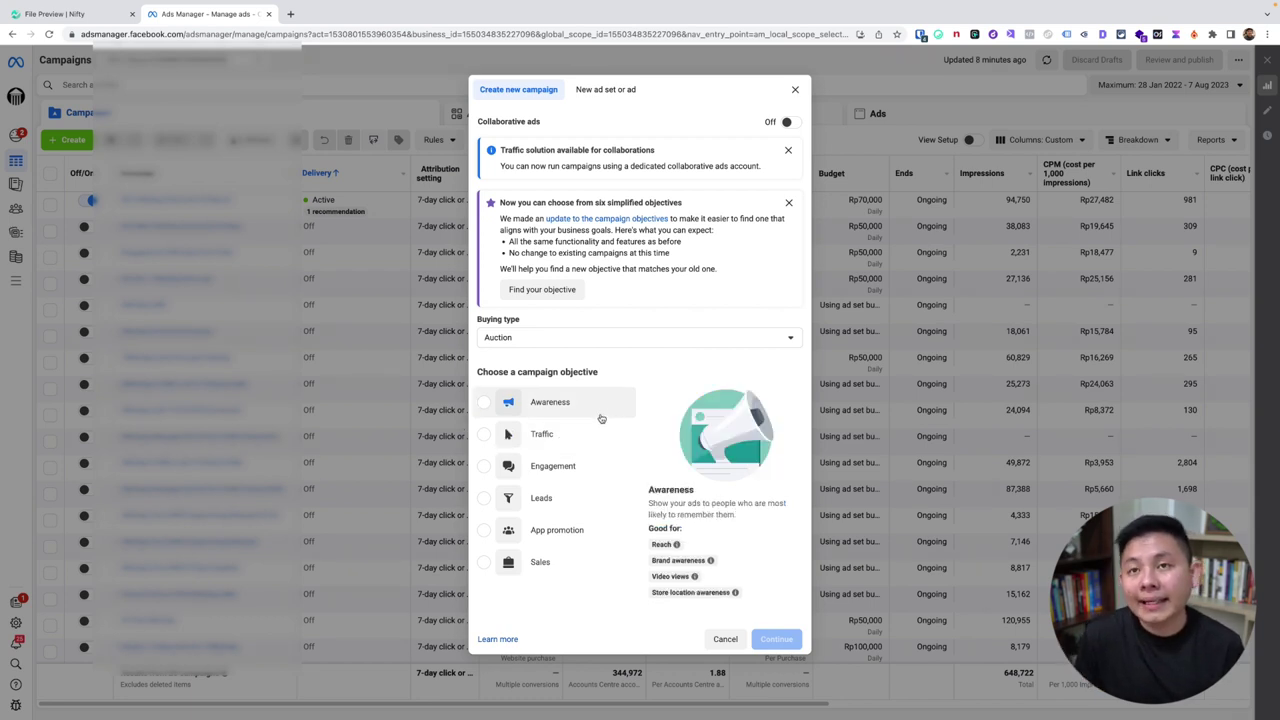
# Underline all six campaign objectives from Awareness to Sales with freehand annotation strokes, and clear the marks.
pyautogui.press('super+shift+a')
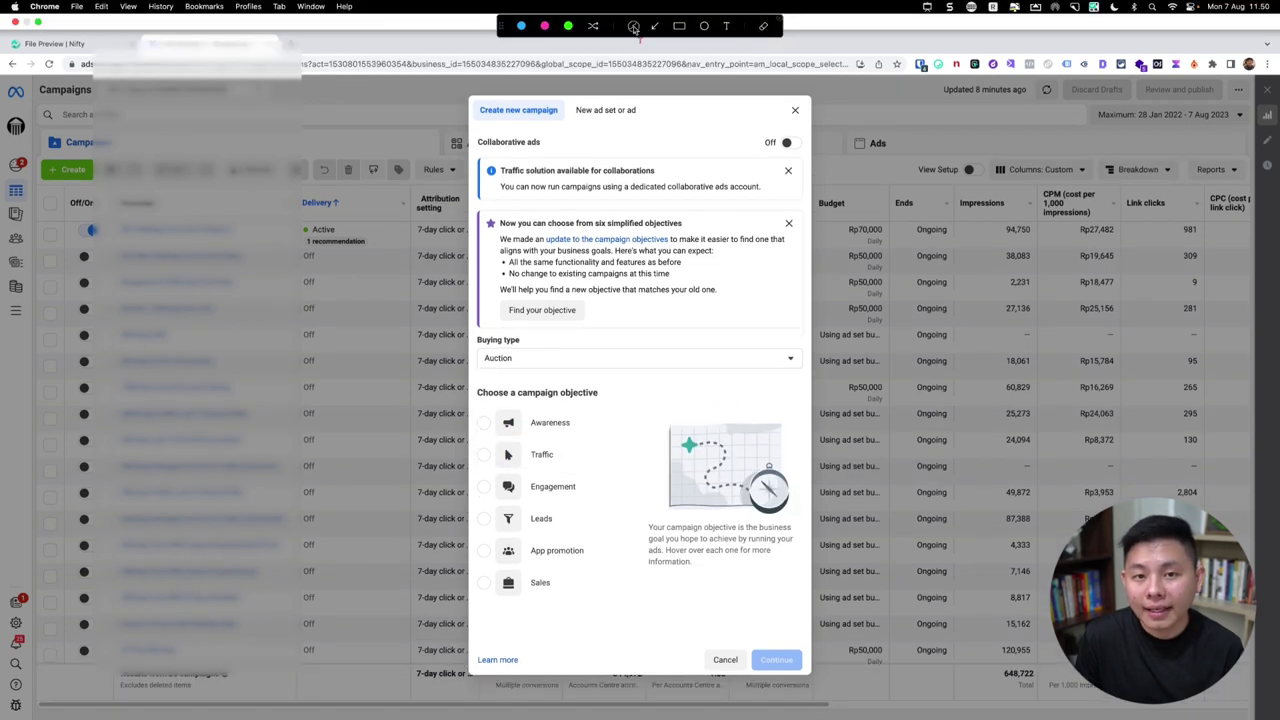
pyautogui.moveTo(531, 410); pyautogui.dragTo(588, 410)
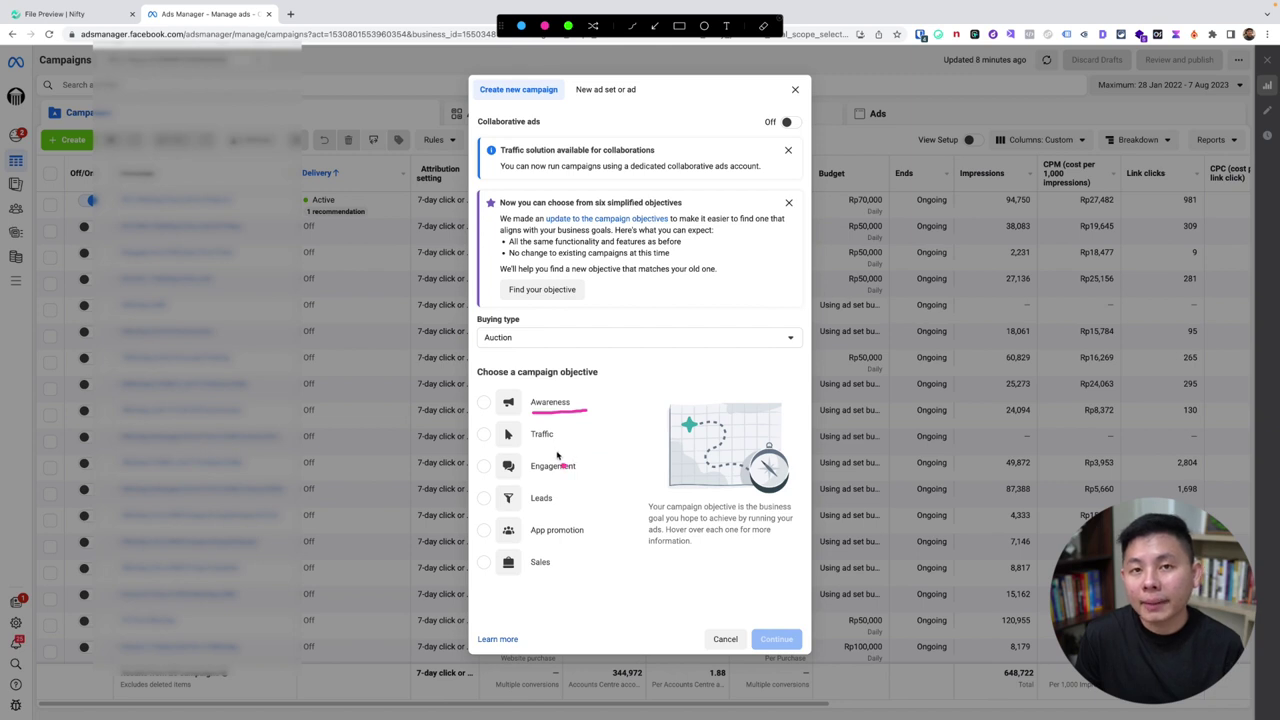
pyautogui.moveTo(528, 450); pyautogui.dragTo(591, 452)
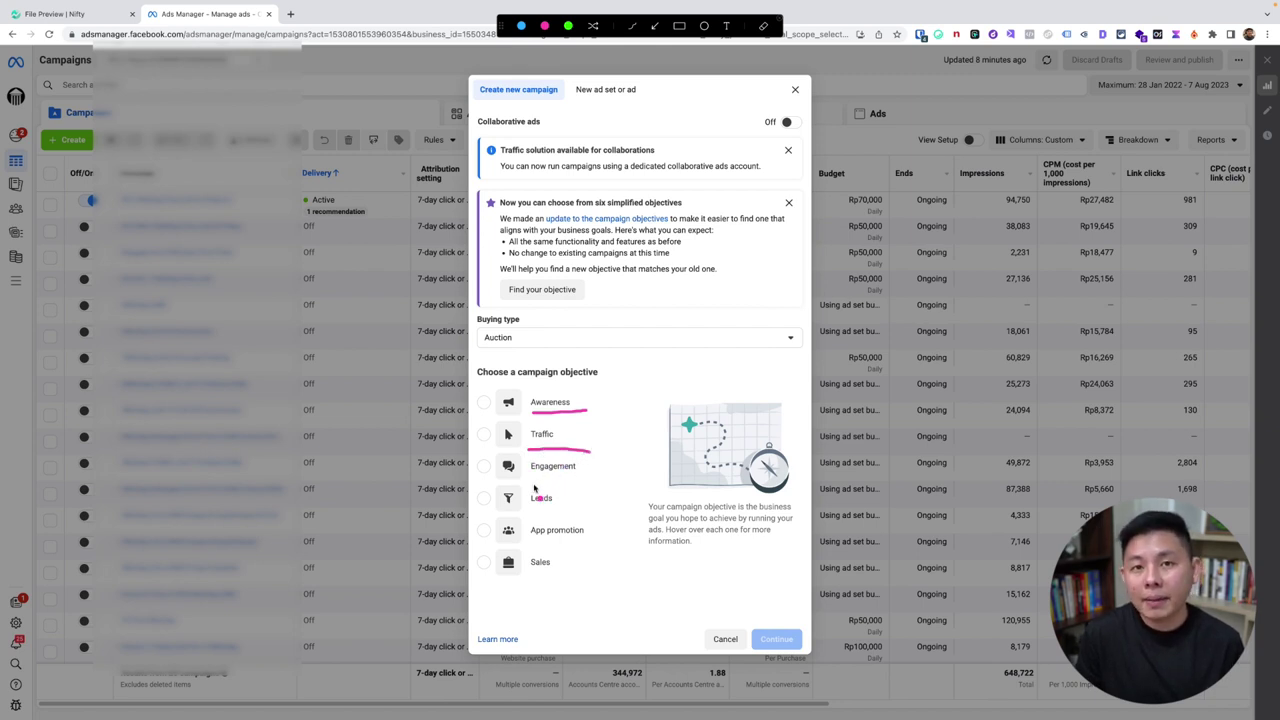
pyautogui.moveTo(533, 484)
pyautogui.mouseDown()
pyautogui.moveTo(582, 485)
pyautogui.moveTo(560, 514)
pyautogui.moveTo(582, 544)
pyautogui.mouseUp()
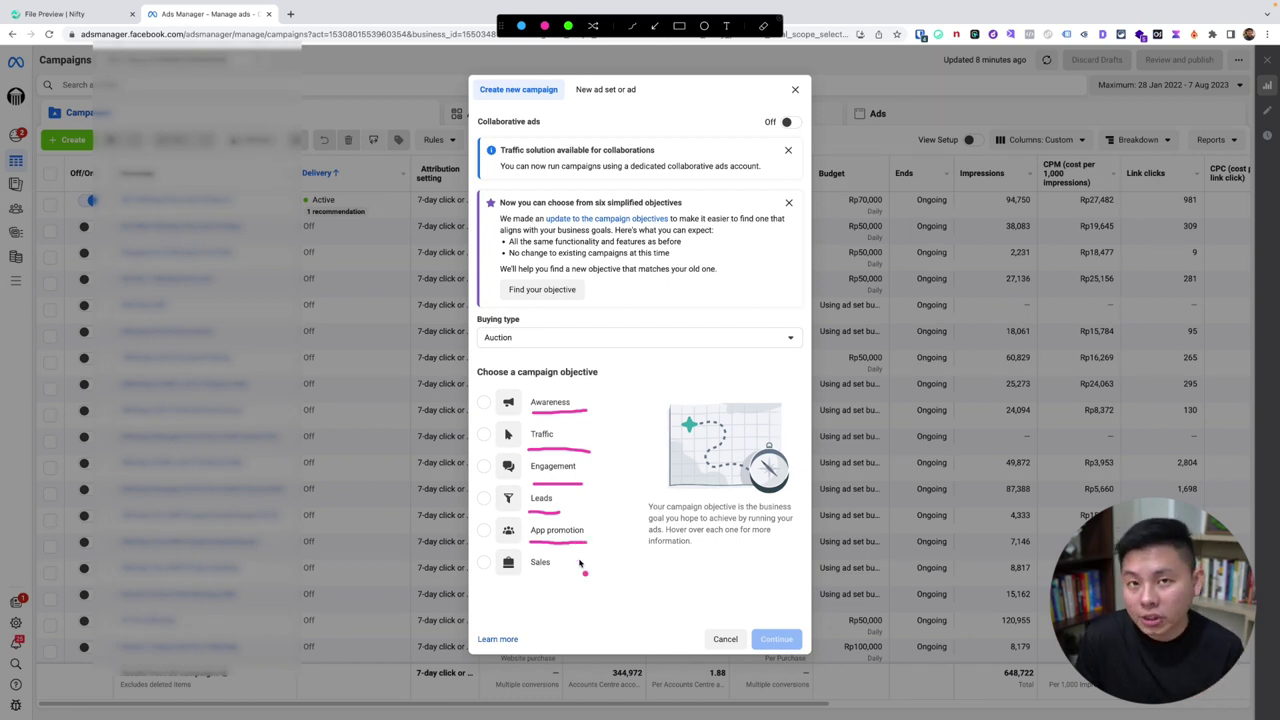
pyautogui.moveTo(535, 585); pyautogui.dragTo(596, 583)
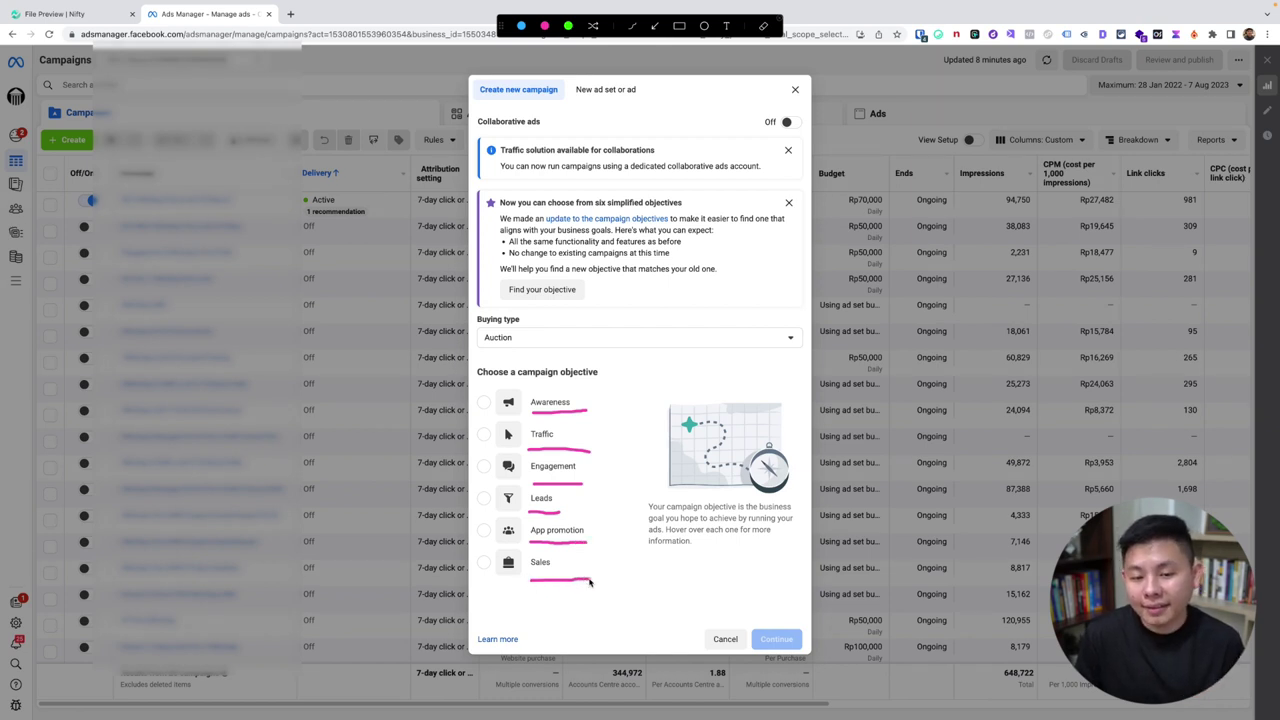
pyautogui.press('Escape')
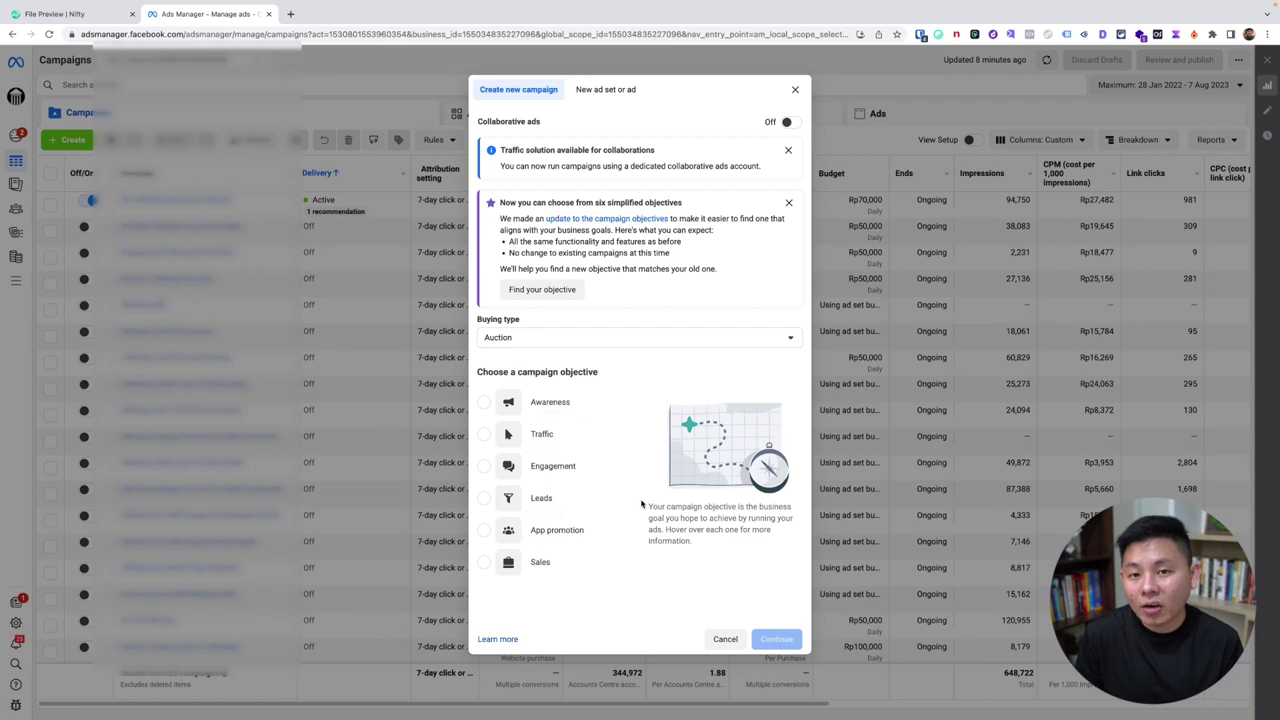
# Create the campaign with the Traffic objective and name it "Contoh iklan 50rb/day".
pyautogui.click(500, 434)
pyautogui.click(779, 659)
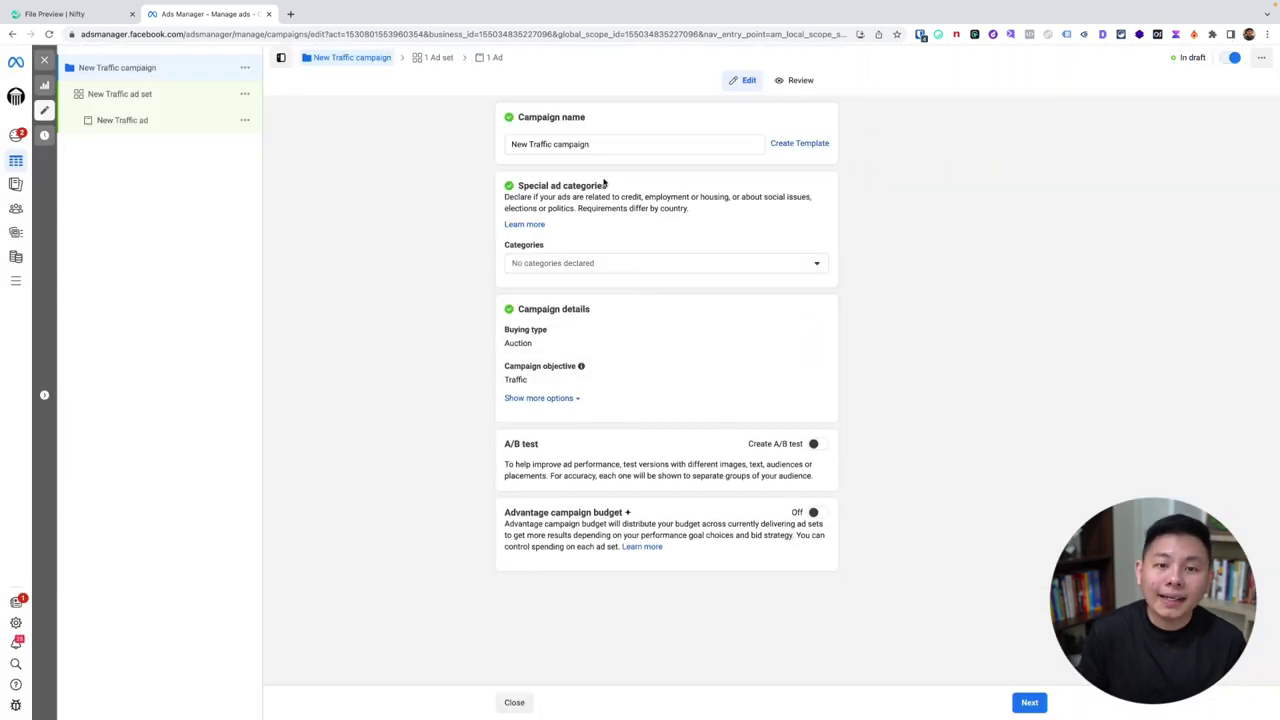
pyautogui.tripleClick(620, 145)
pyautogui.write('Contoh iklan 50rb/day')
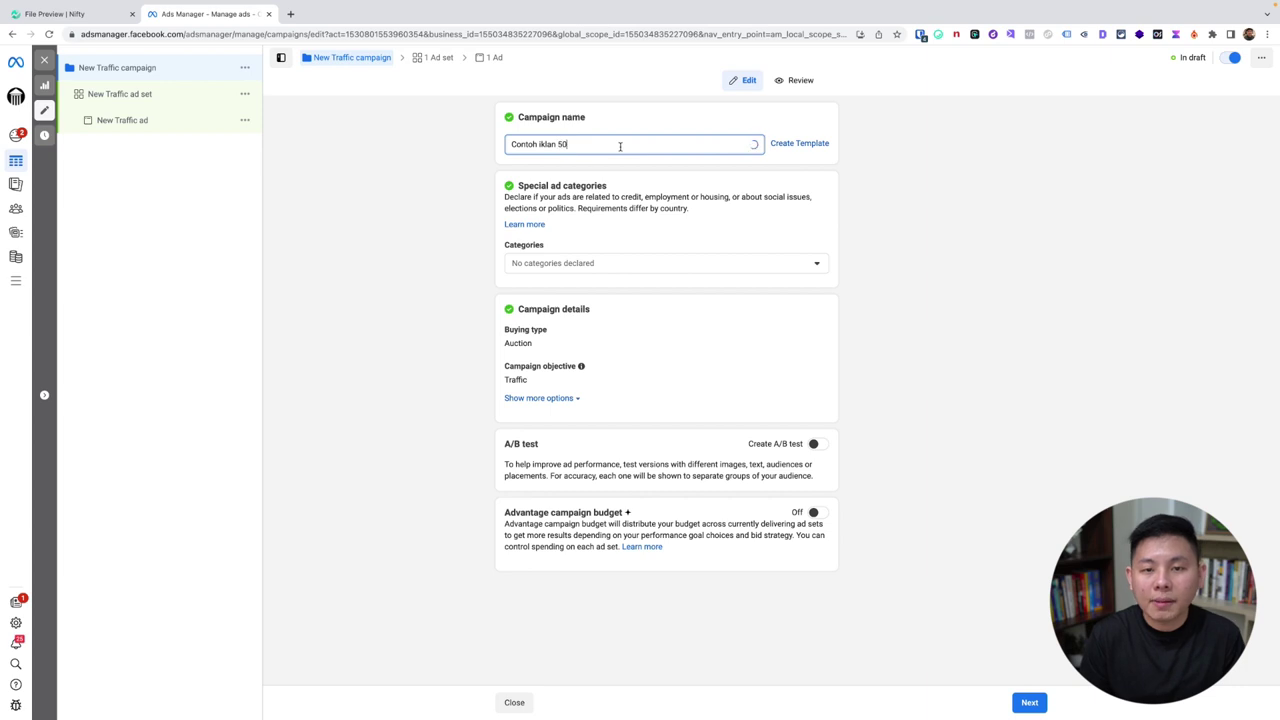
pyautogui.click(466, 143)
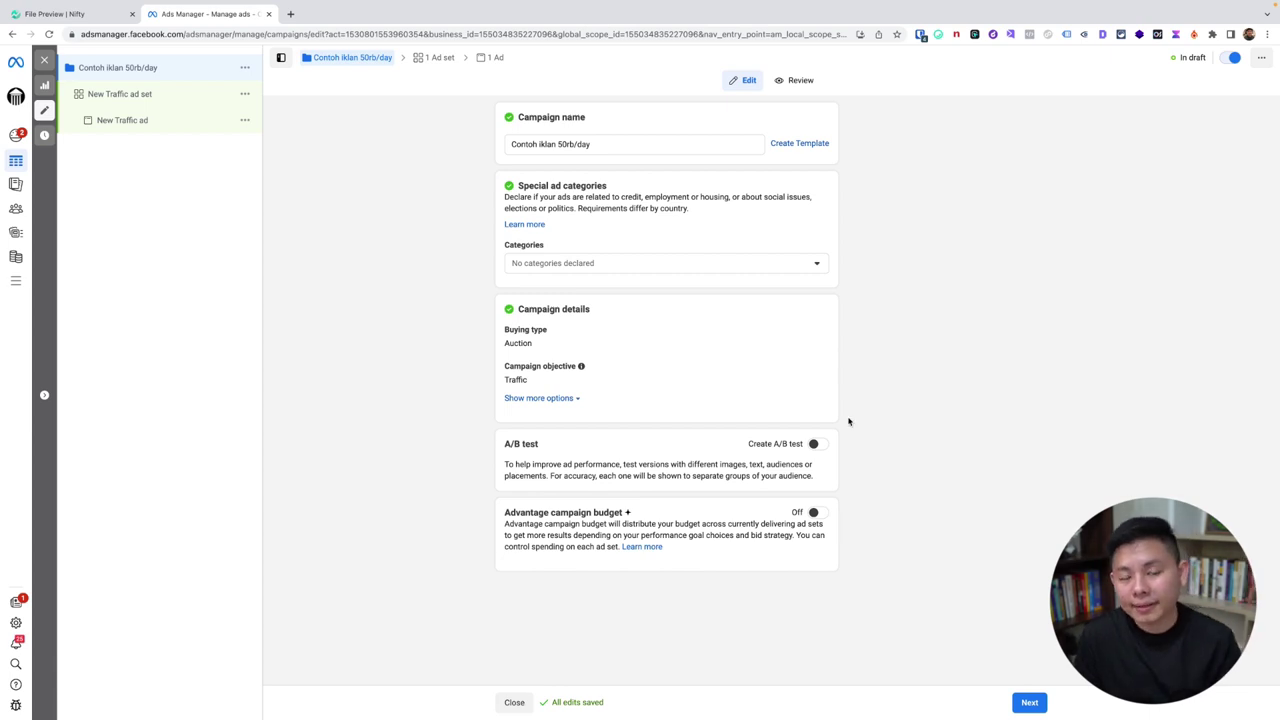
# Open the campaign's ad set and rename it "IDN 21-60 Copywriting".
pyautogui.click(152, 95)
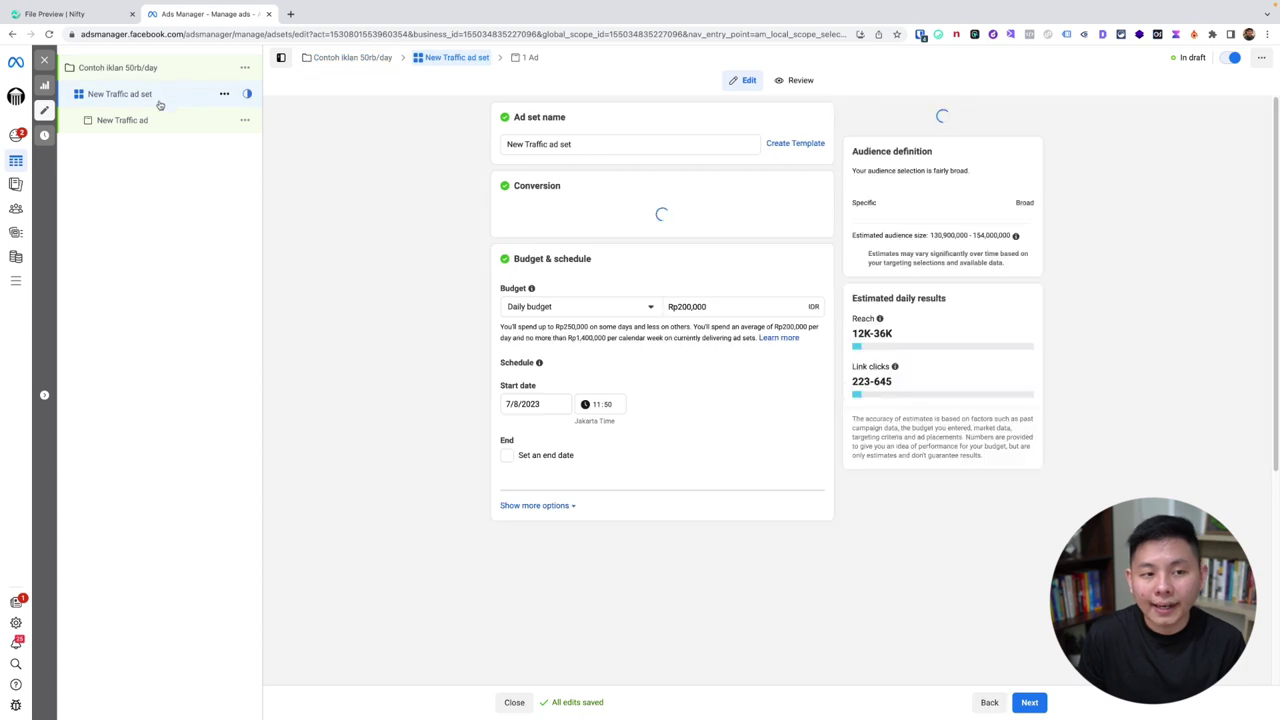
pyautogui.moveTo(409, 75); pyautogui.dragTo(491, 79)
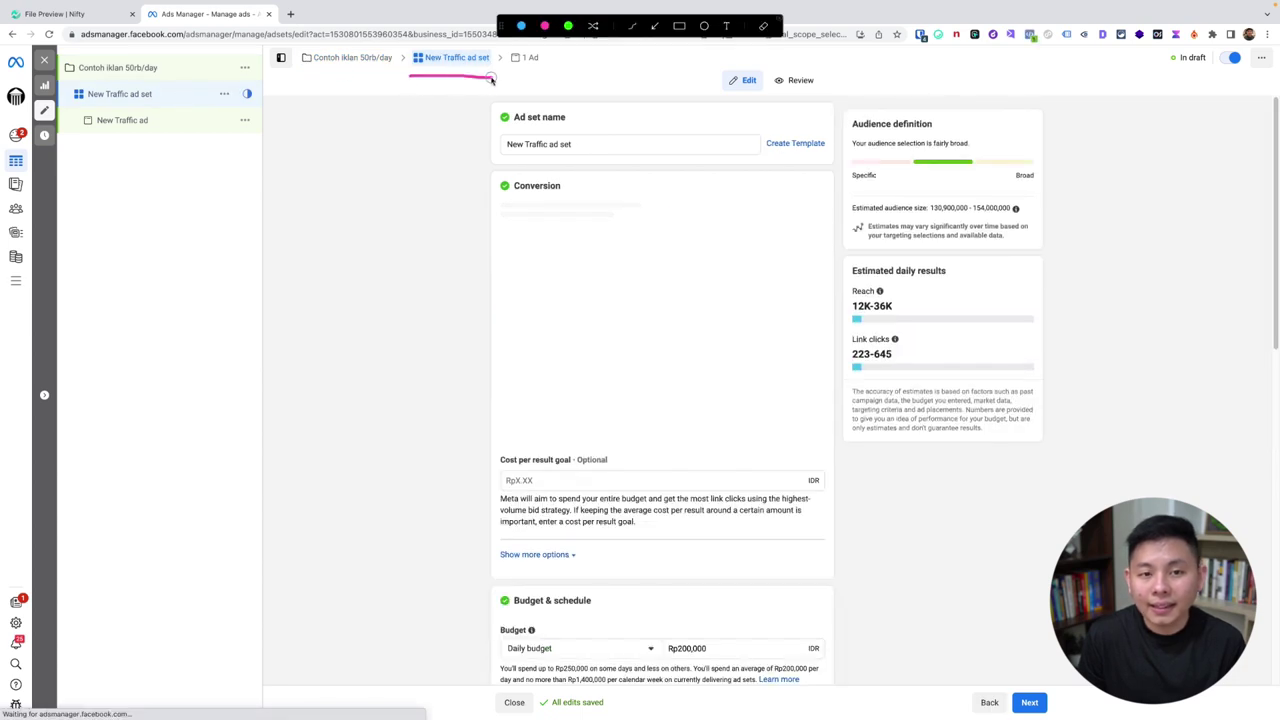
pyautogui.tripleClick(613, 142)
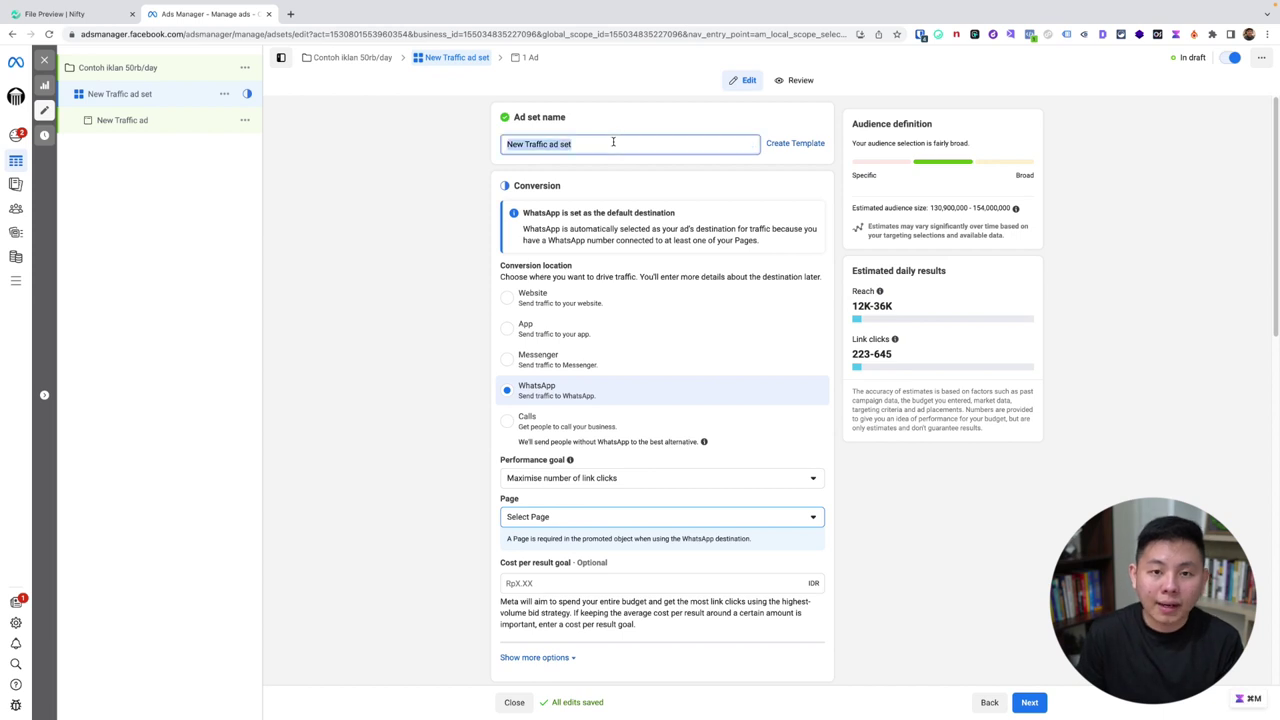
pyautogui.write('IDN 21')
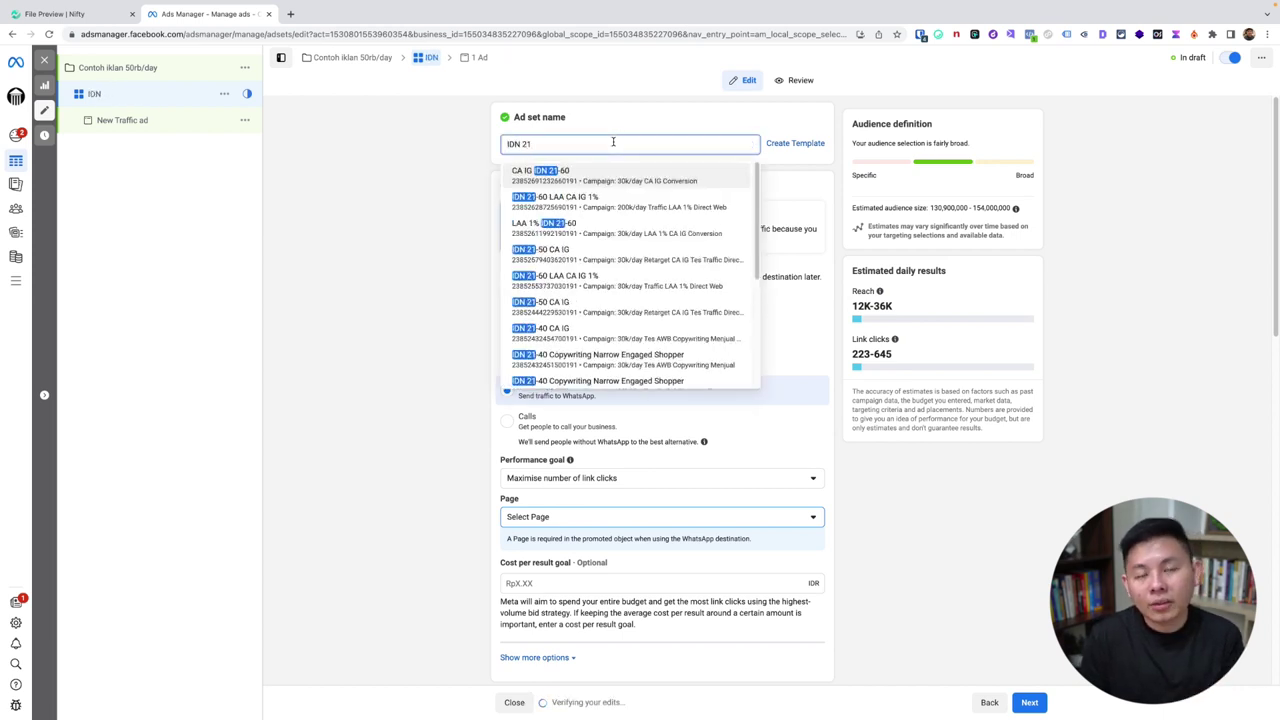
pyautogui.write('-16')
pyautogui.press('BackSpace')
pyautogui.press('BackSpace')
pyautogui.press('BackSpace')
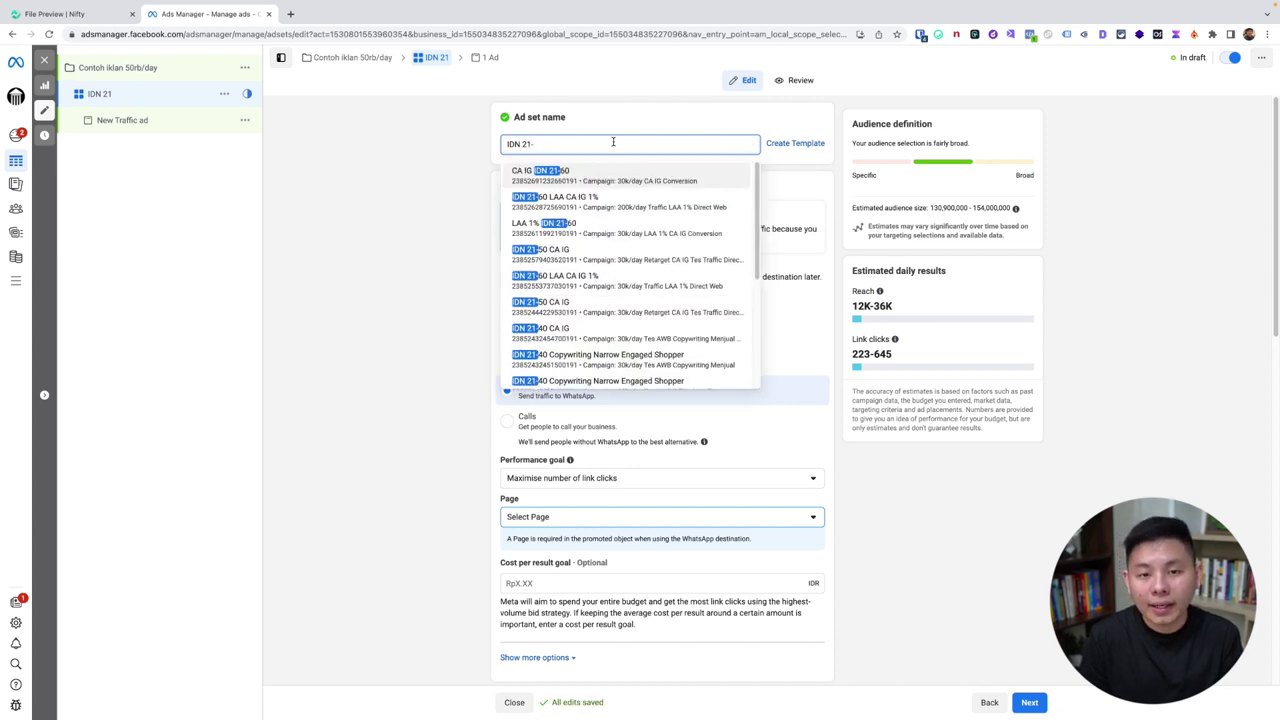
pyautogui.write('-60 Cop')
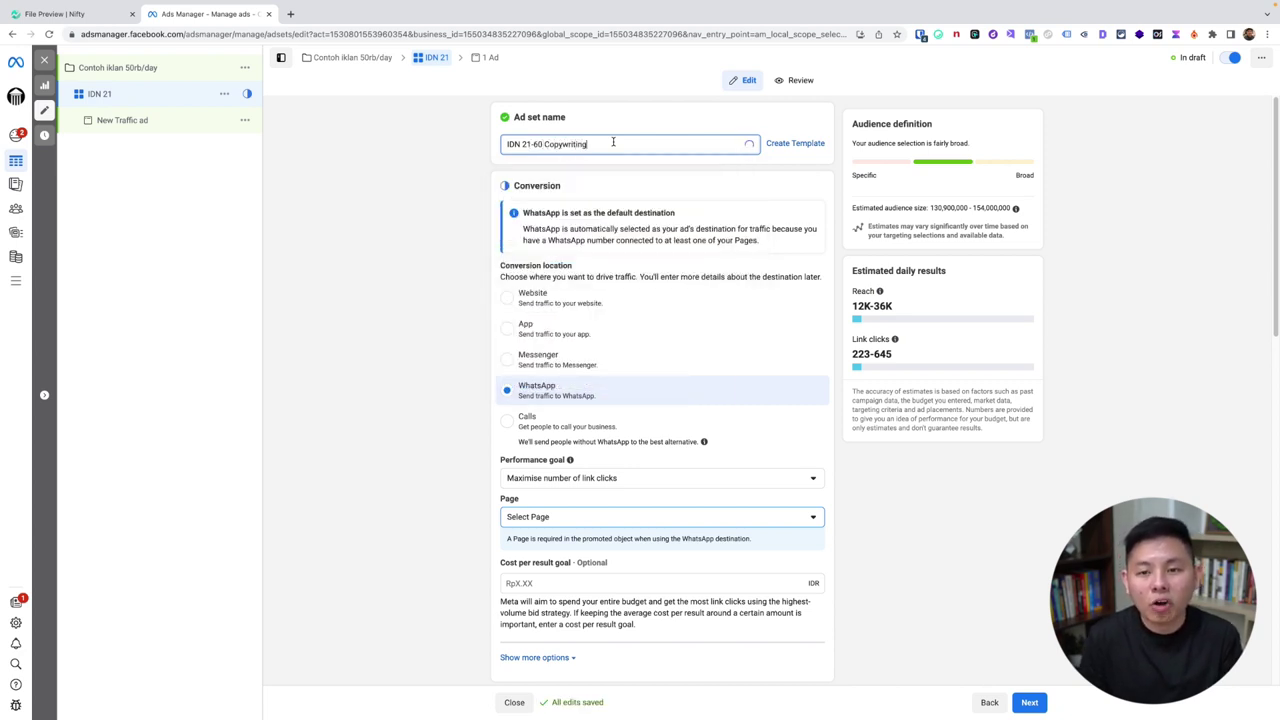
pyautogui.write('ywriting')
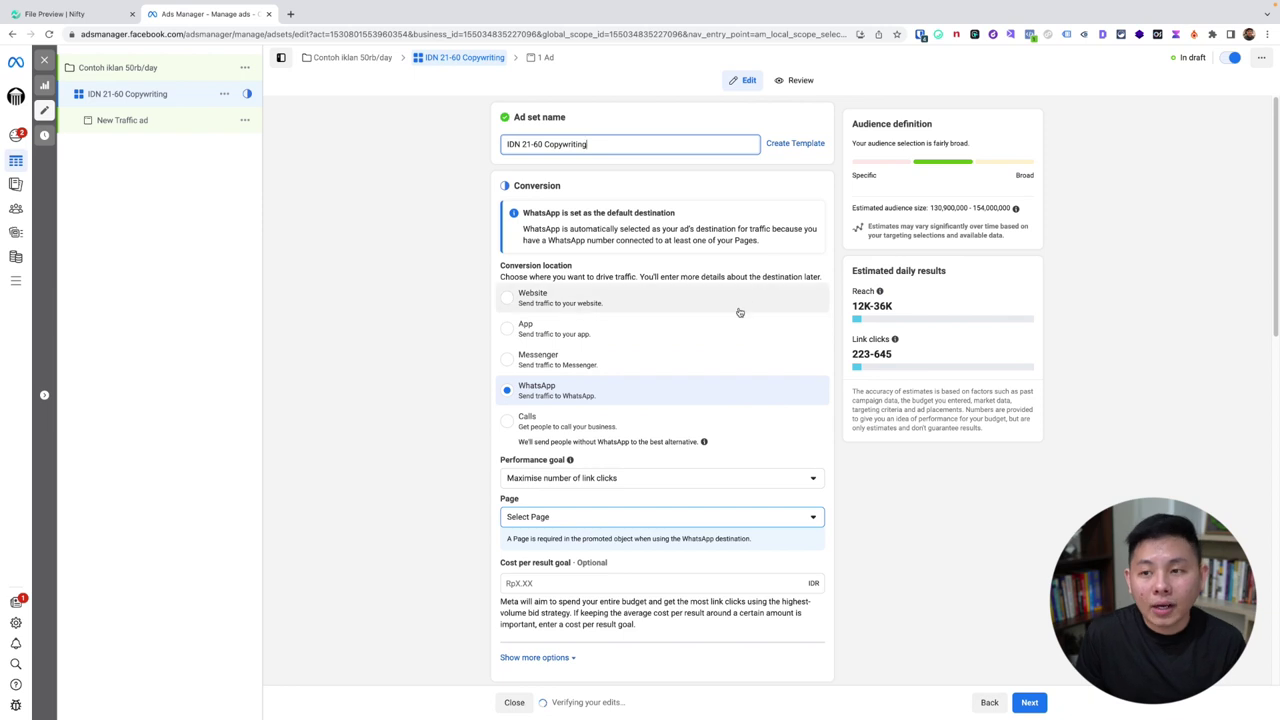
# Mark the Website option with a temporary freehand arrow, and set the ad set's conversion location to Website.
pyautogui.scroll(-2, 722, 311)
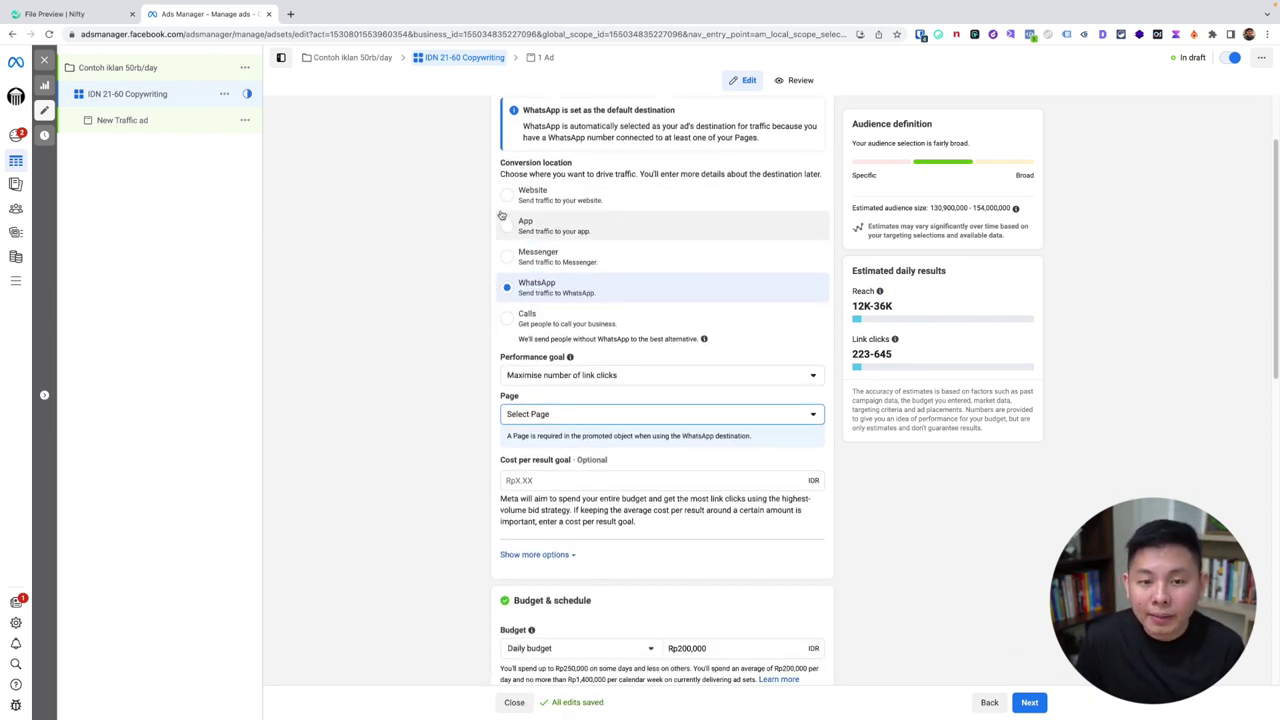
pyautogui.hotkey('ctrl', 'alt', 'a')
pyautogui.moveTo(445, 205)
pyautogui.mouseDown()
pyautogui.moveTo(484, 186)
pyautogui.moveTo(480, 204)
pyautogui.mouseUp()
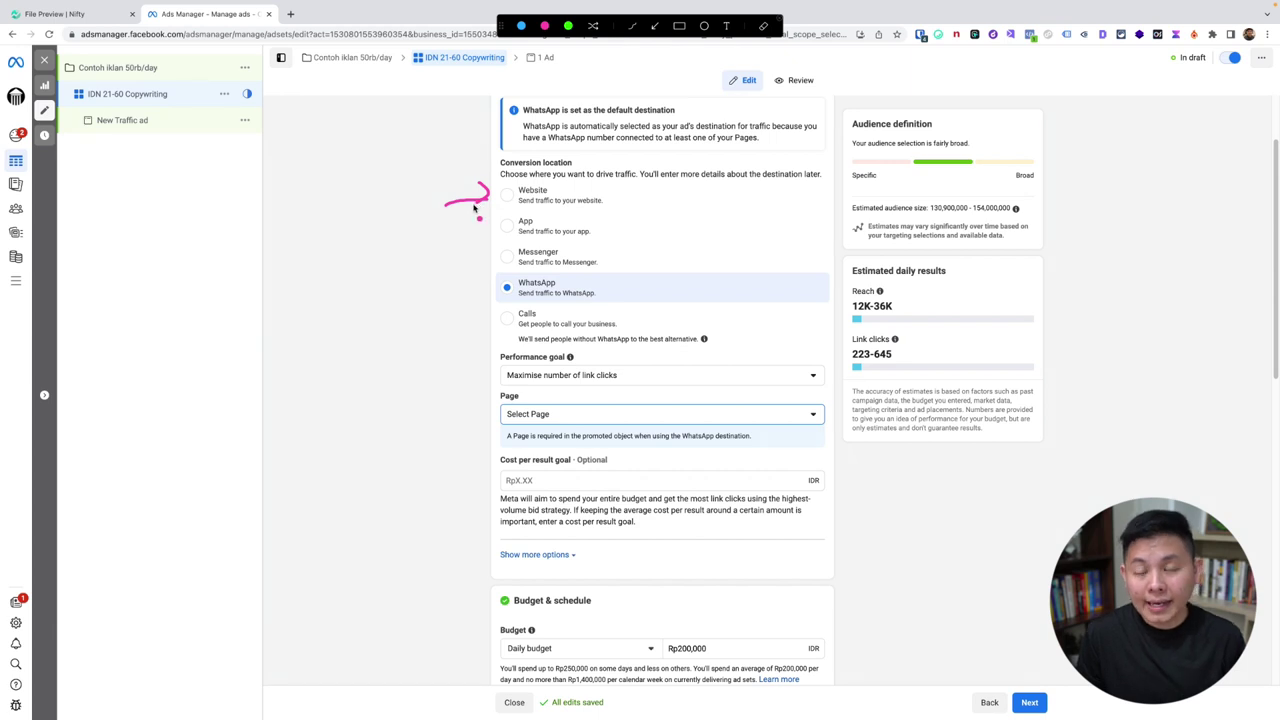
pyautogui.press('Escape')
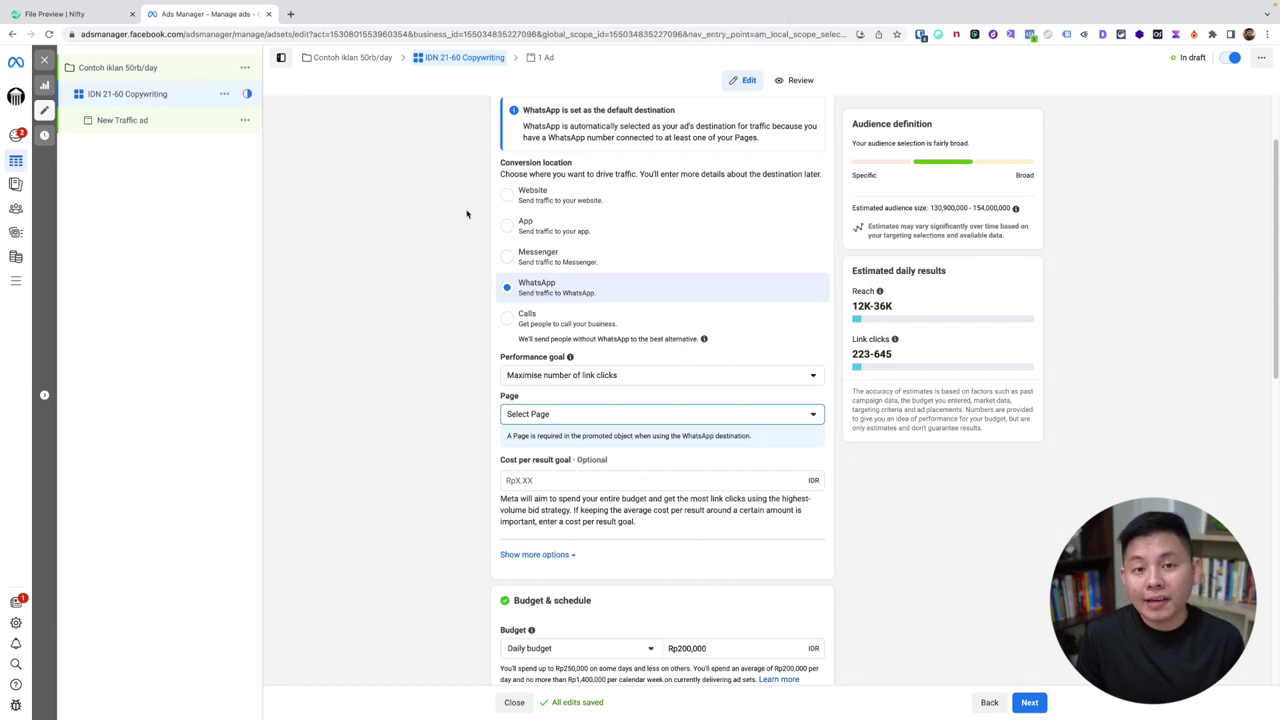
pyautogui.click(517, 197)
# Set the ad set's daily budget to Rp50,000.
pyautogui.scroll(-2, 455, 240)
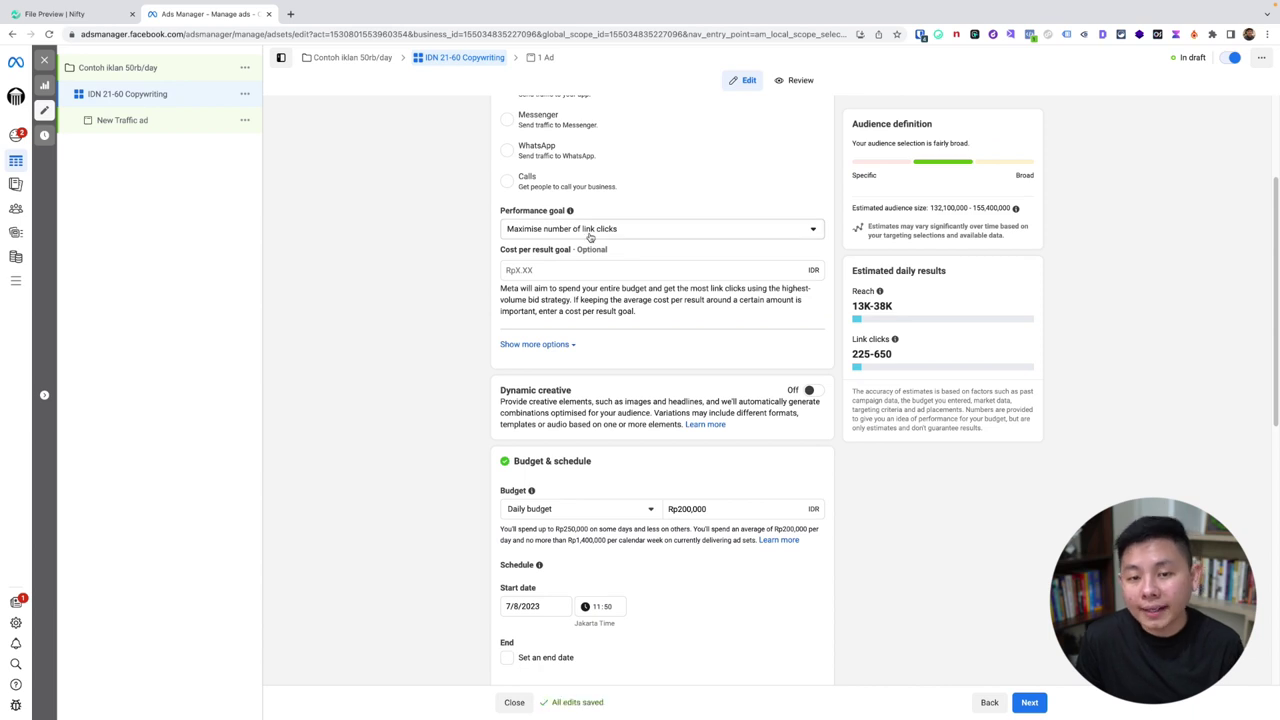
pyautogui.scroll(-3, 680, 320)
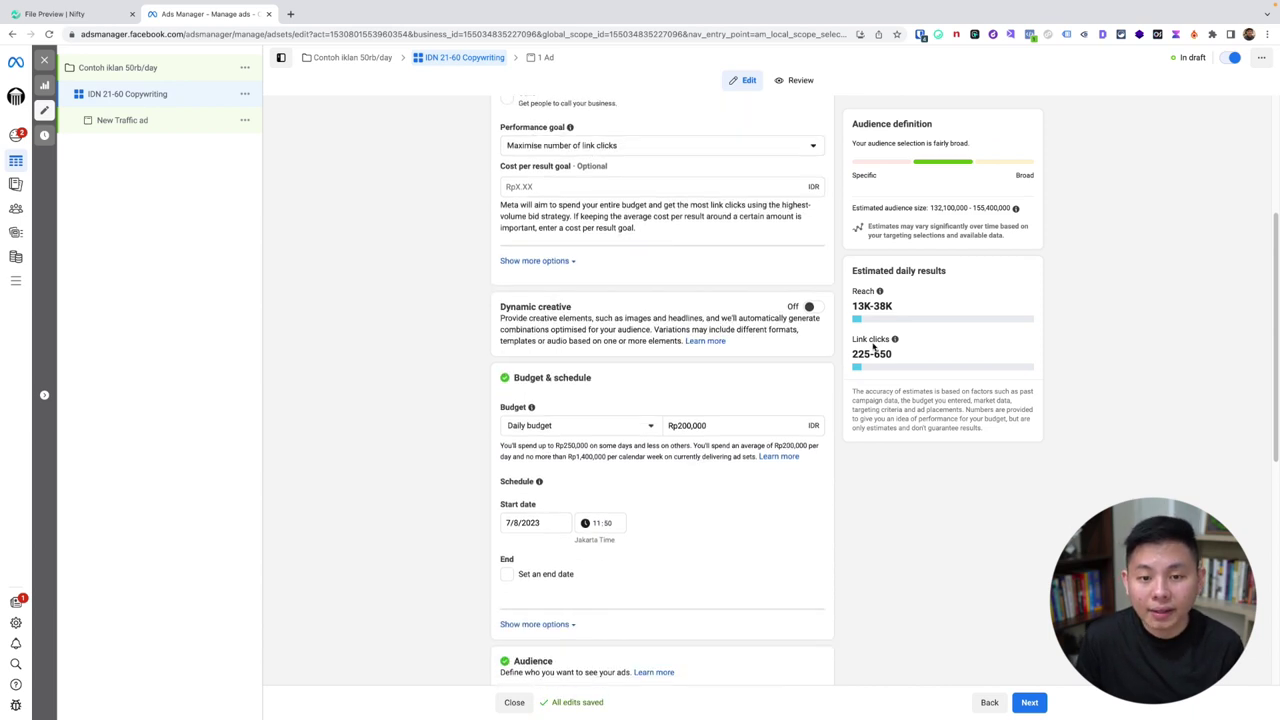
pyautogui.click(749, 370)
pyautogui.press('super+a')
pyautogui.write('50')
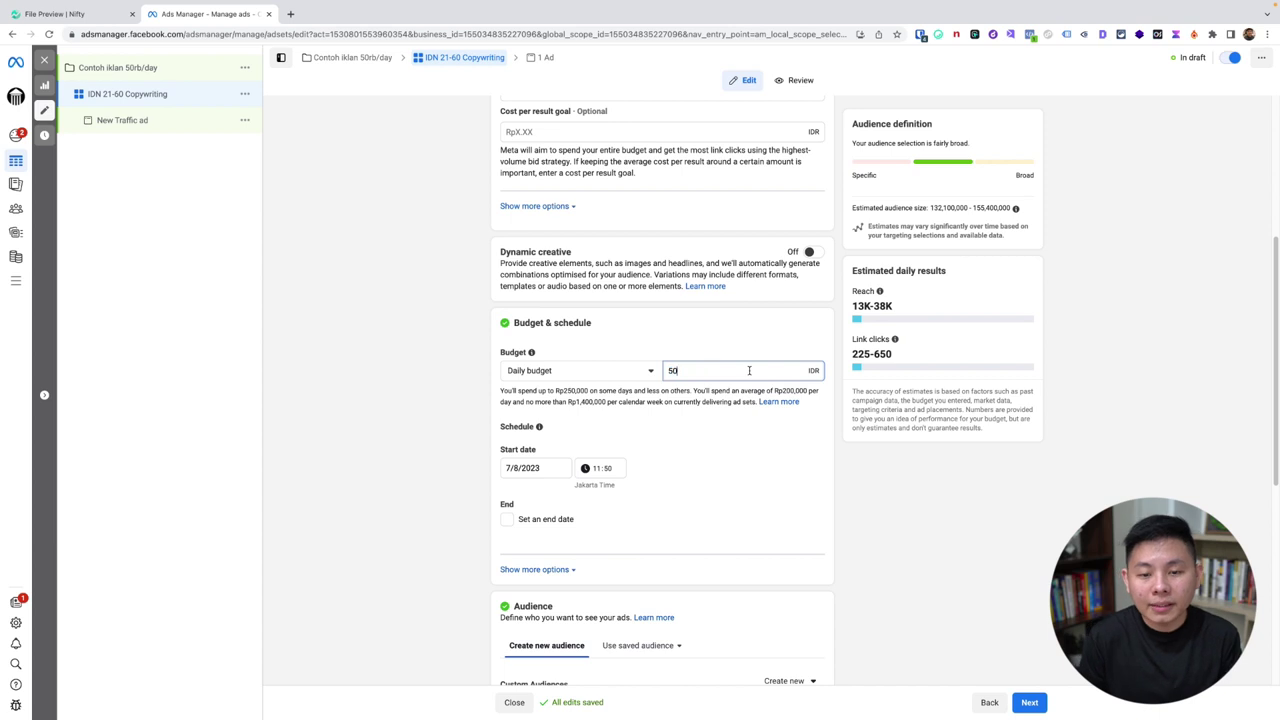
pyautogui.write(',000')
pyautogui.click(869, 489)
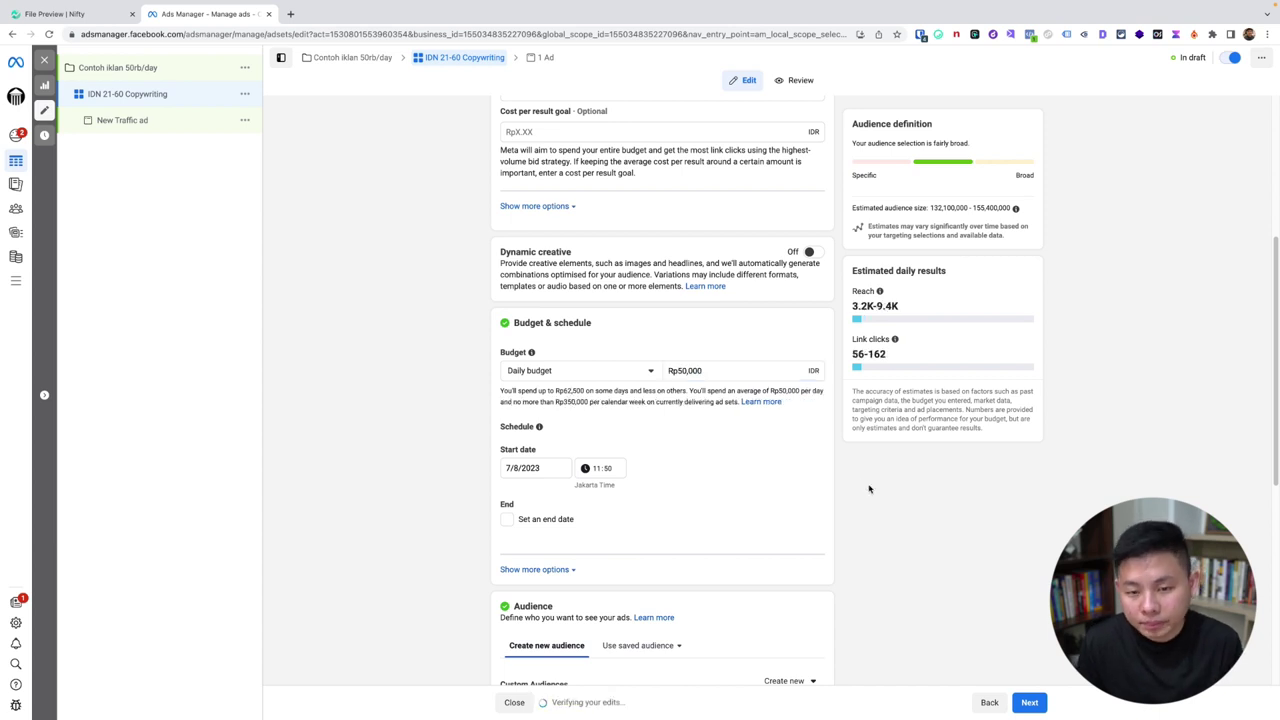
# Set the audience's maximum age to 60.
pyautogui.scroll(-2, 867, 490)
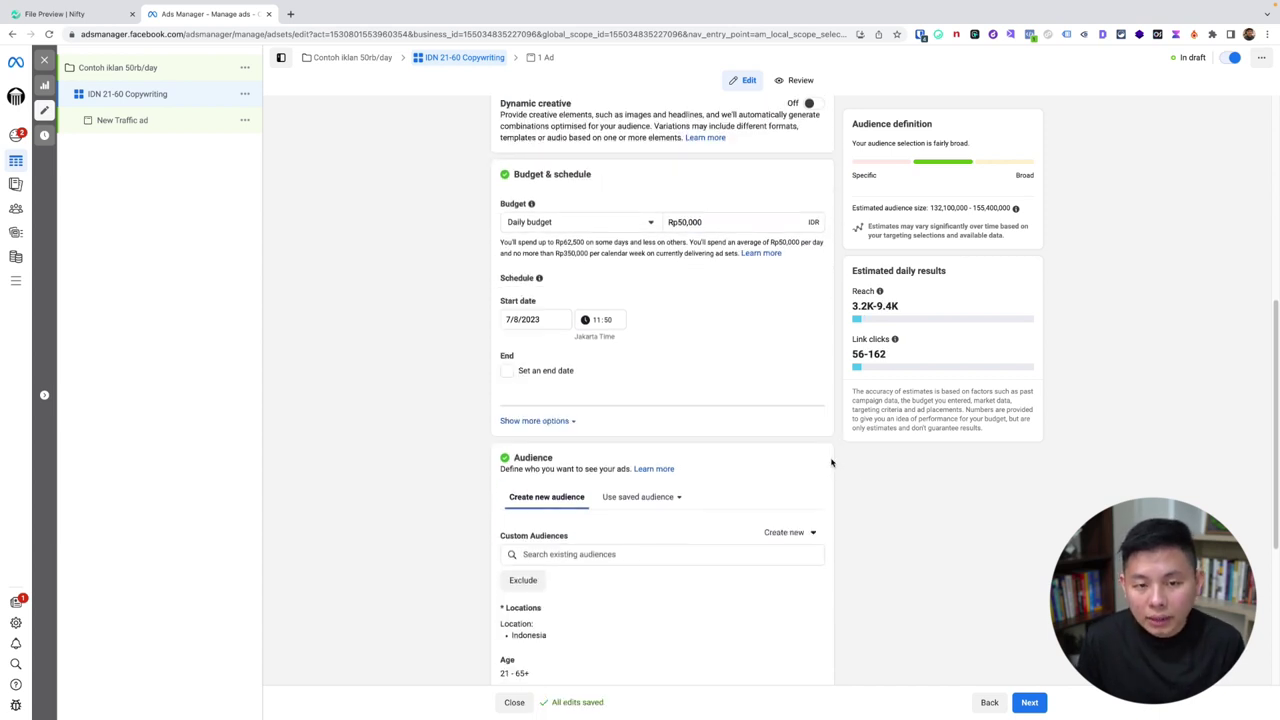
pyautogui.scroll(-3, 831, 460)
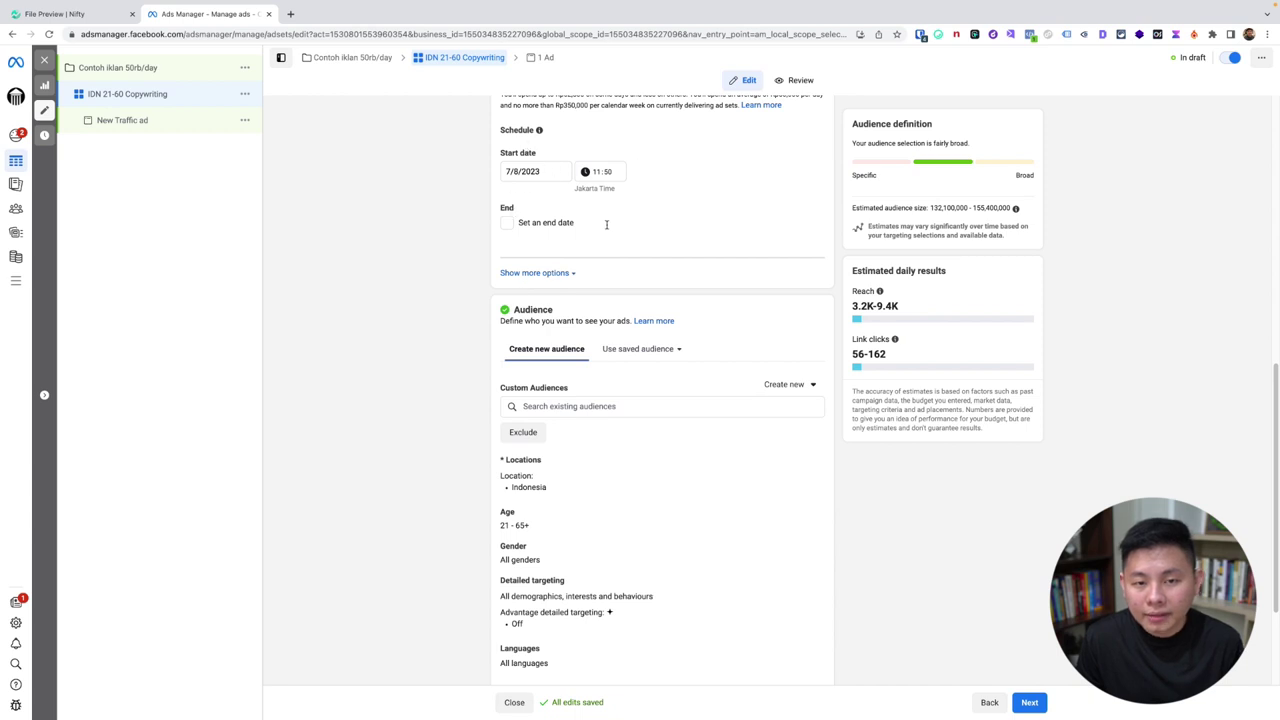
pyautogui.scroll(-2, 724, 326)
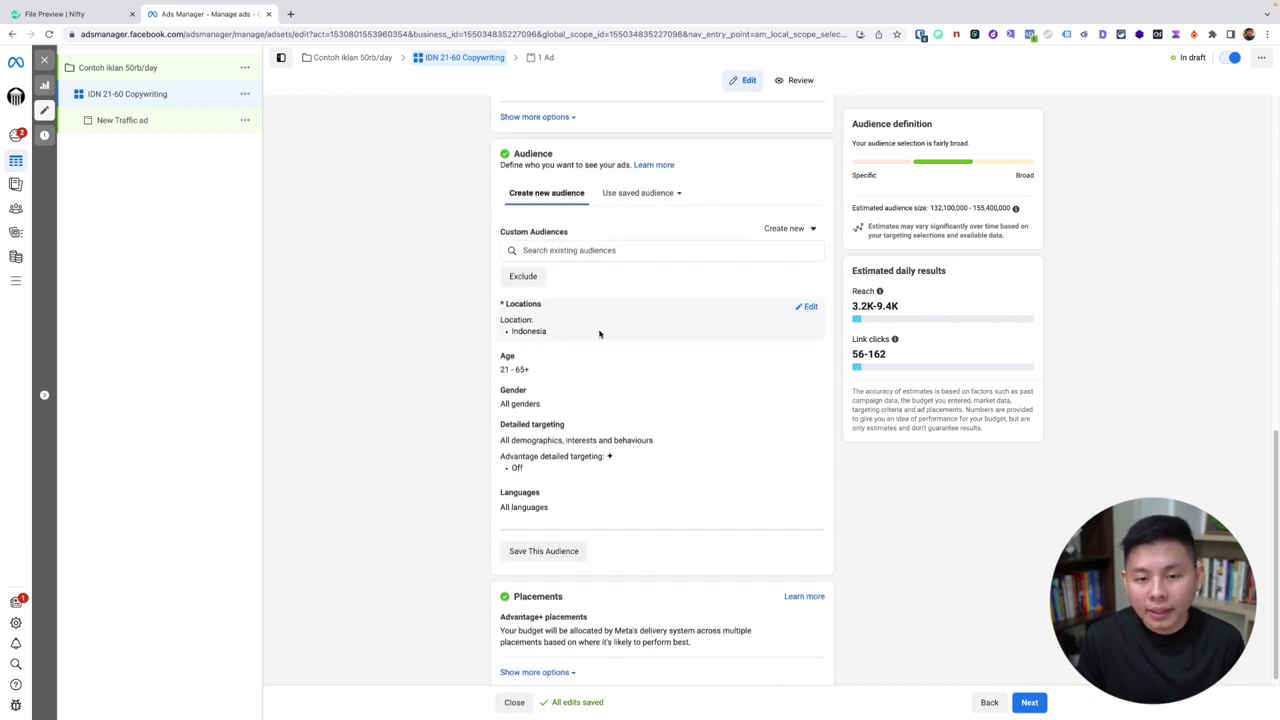
pyautogui.scroll(-1, 670, 340)
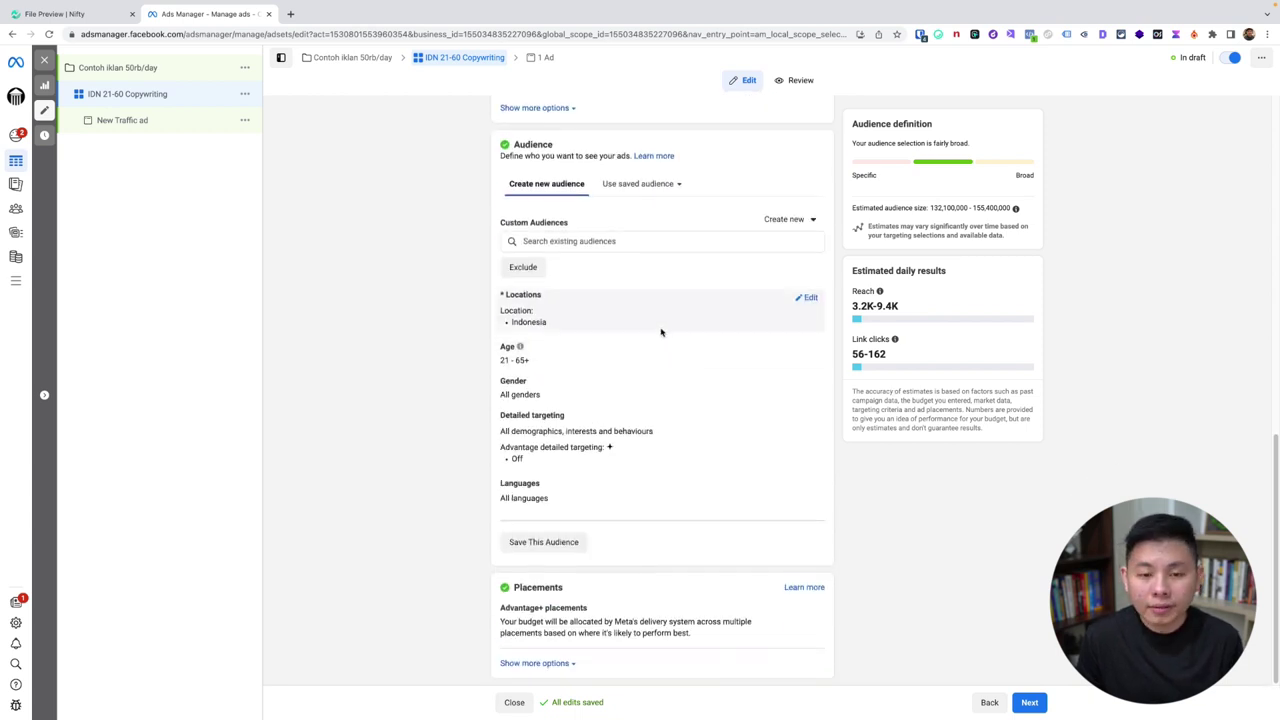
pyautogui.click(808, 350)
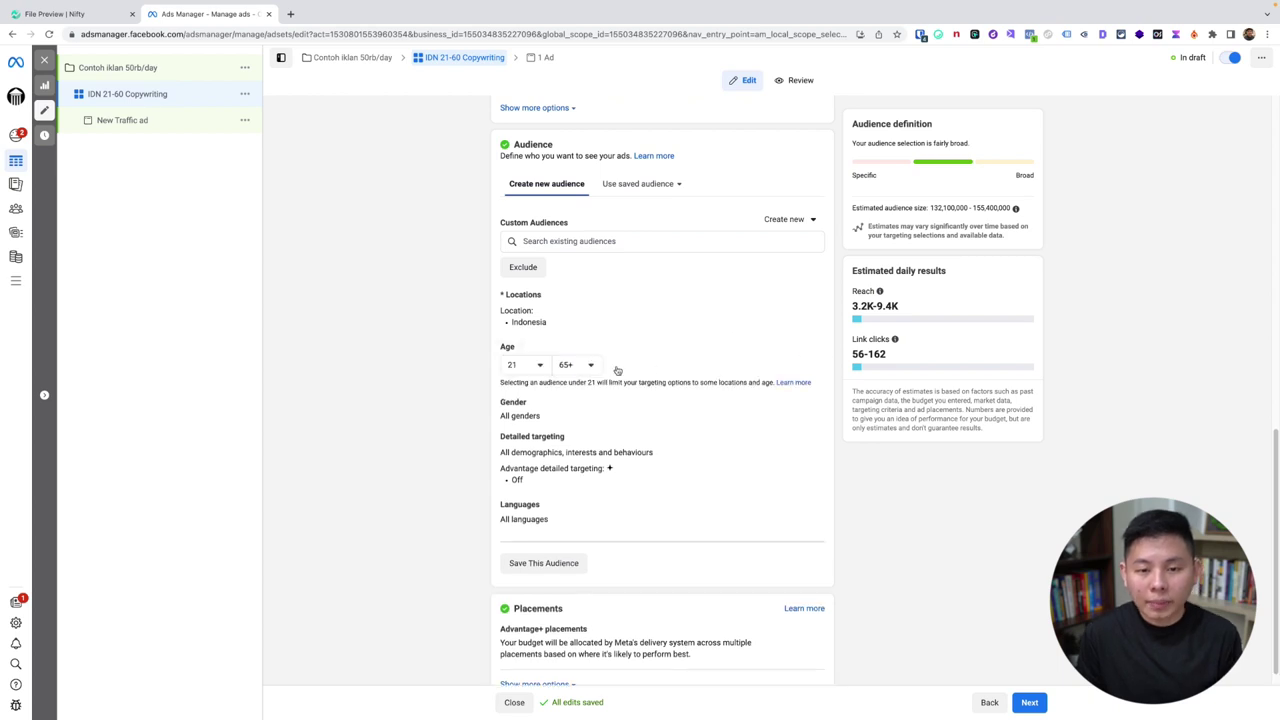
pyautogui.click(580, 365)
pyautogui.click(580, 428)
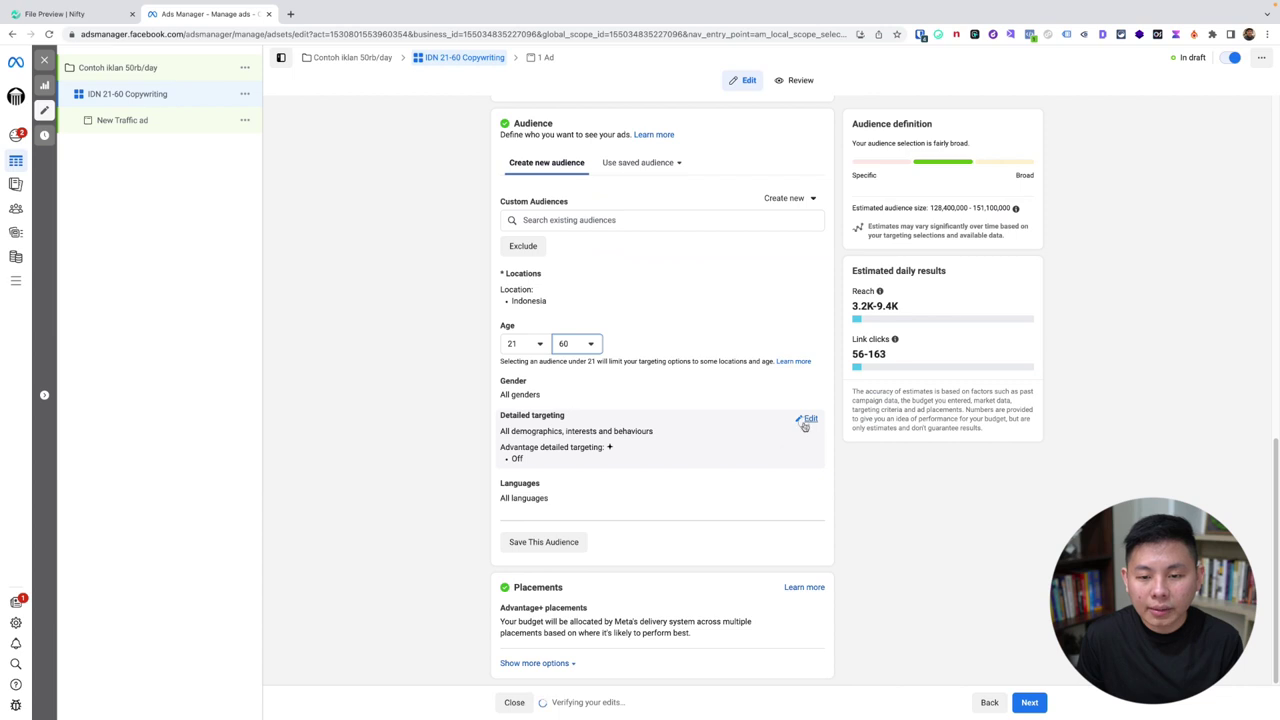
# Add the interest "Copywriting" to the audience's detailed targeting.
pyautogui.click(805, 418)
pyautogui.click(622, 448)
pyautogui.write('c')
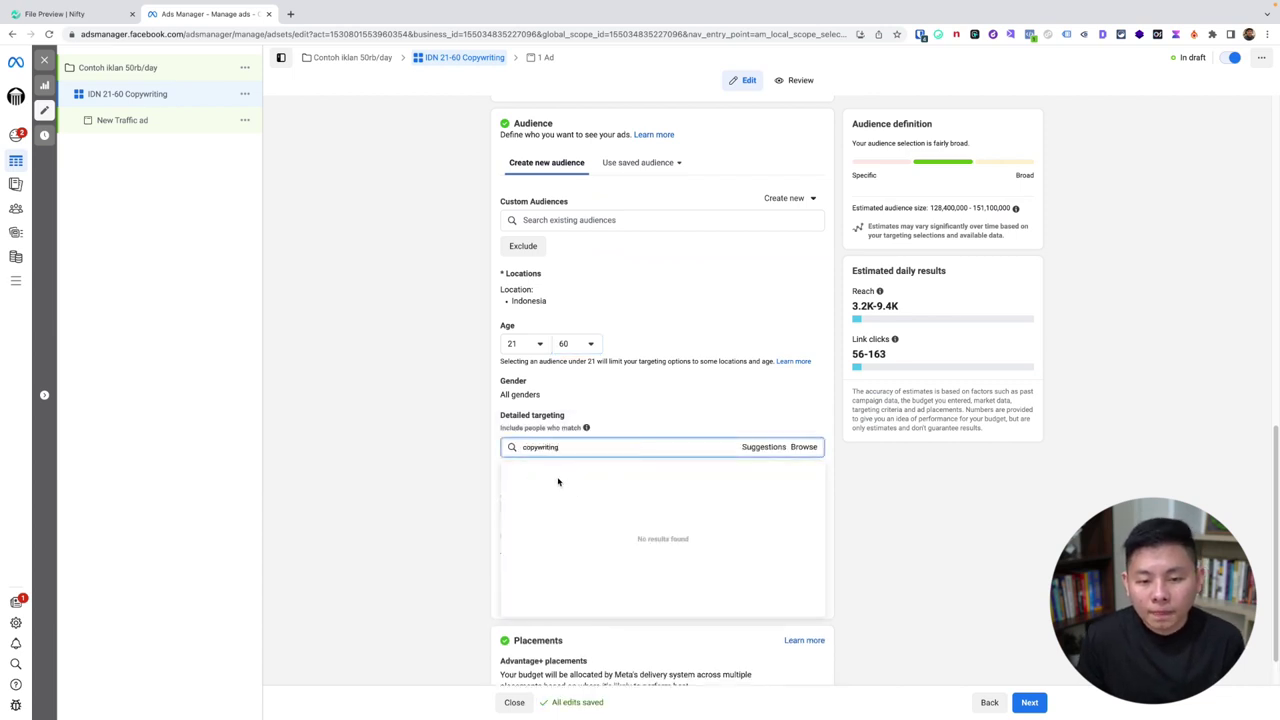
pyautogui.write('opywriting')
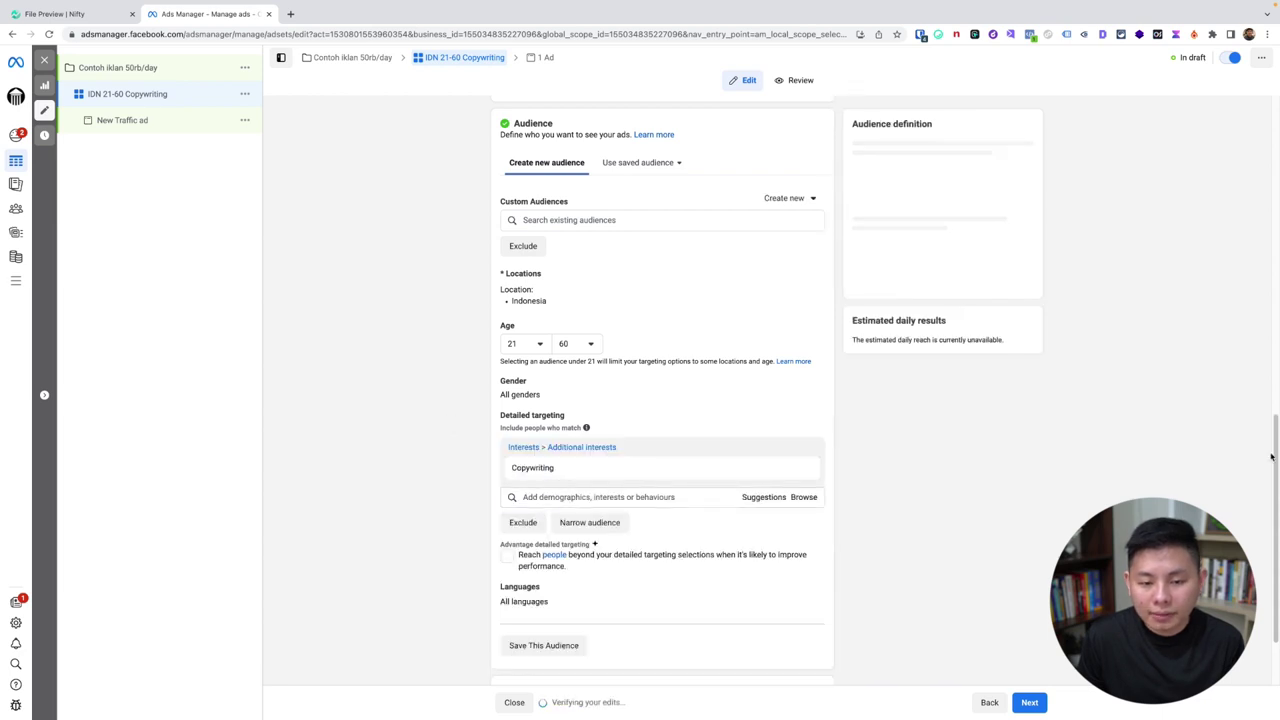
# Expand the additional placement options and switch the ad set from Advantage+ to manual placements.
pyautogui.scroll(-2, 847, 436)
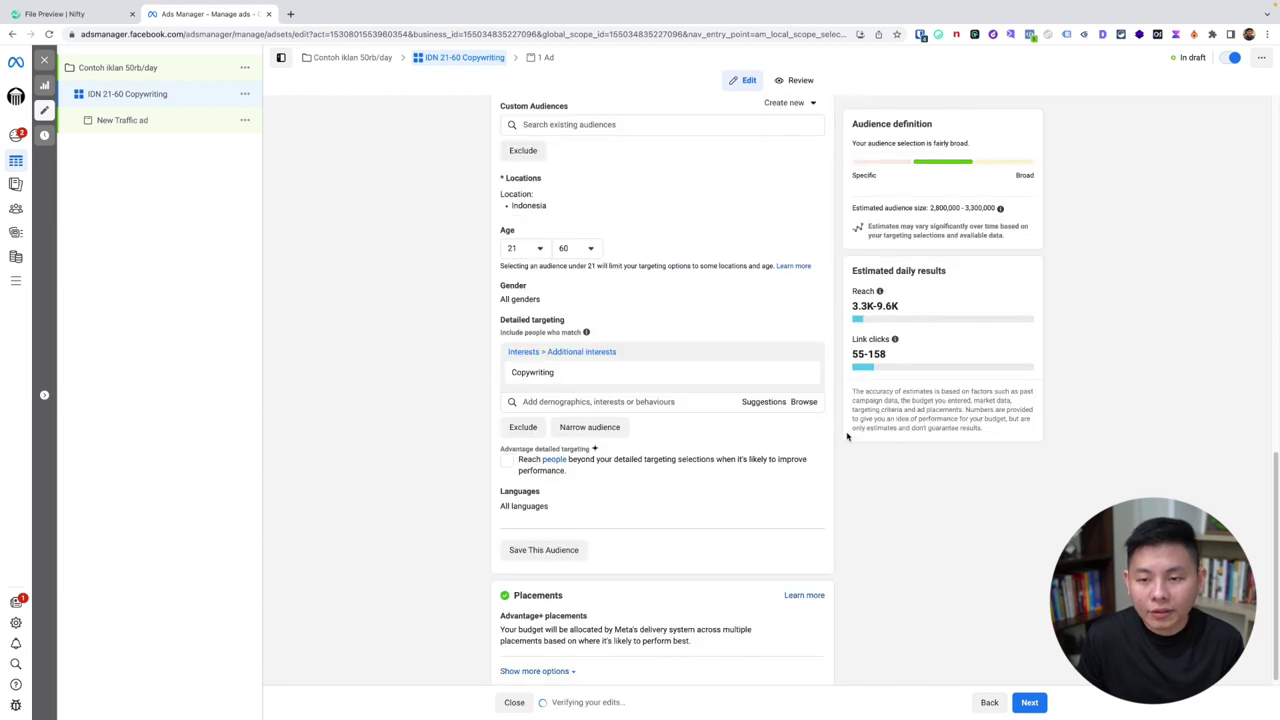
pyautogui.click(549, 663)
pyautogui.scroll(-3, 624, 512)
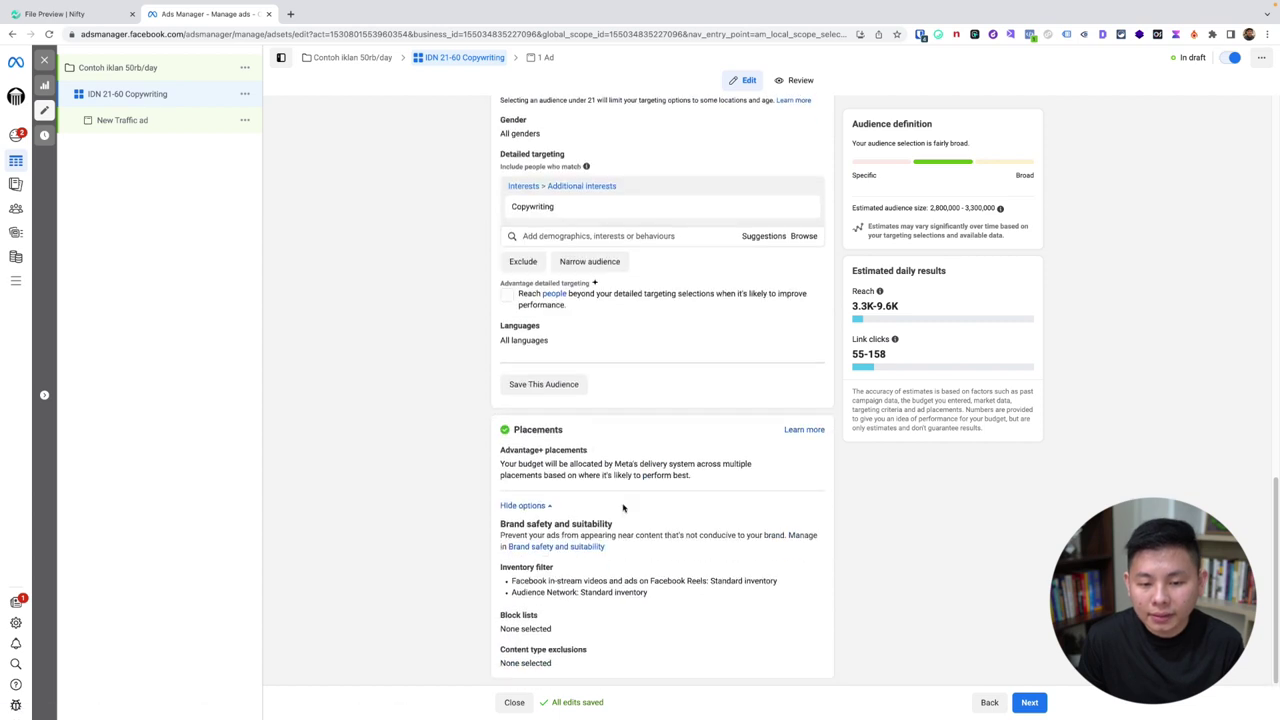
pyautogui.click(806, 450)
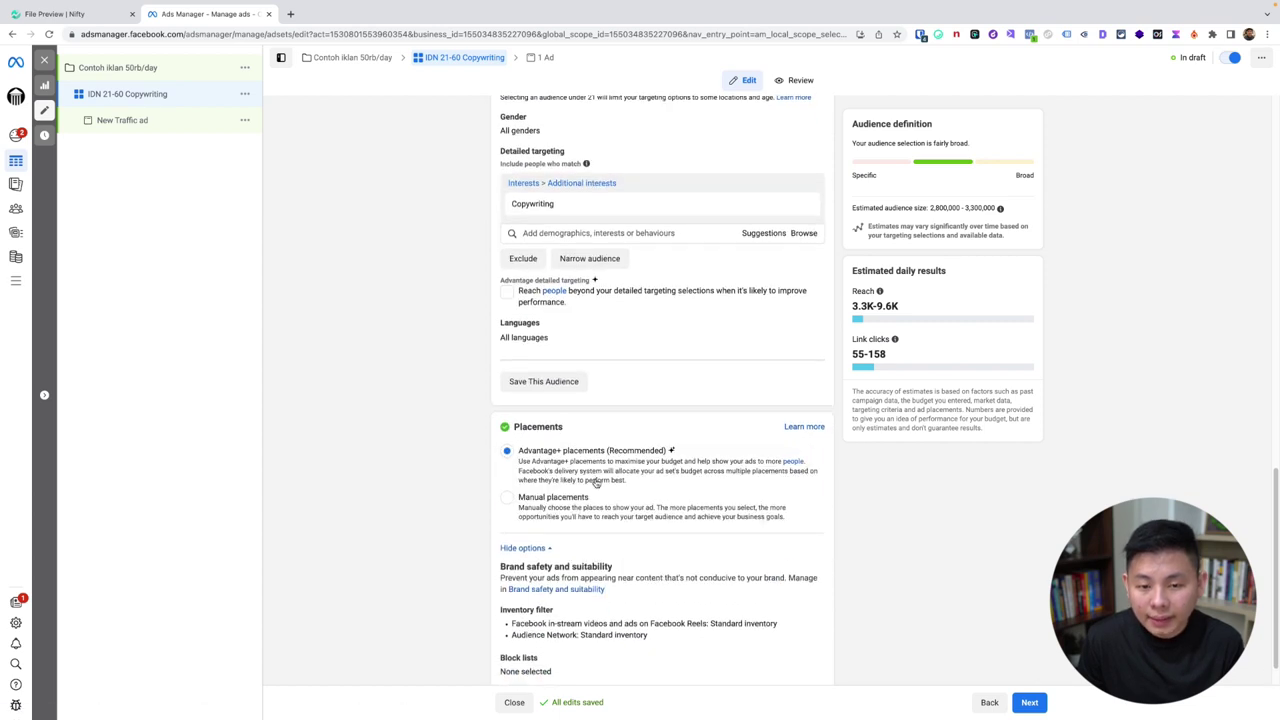
pyautogui.scroll(-1, 597, 484)
pyautogui.click(526, 462)
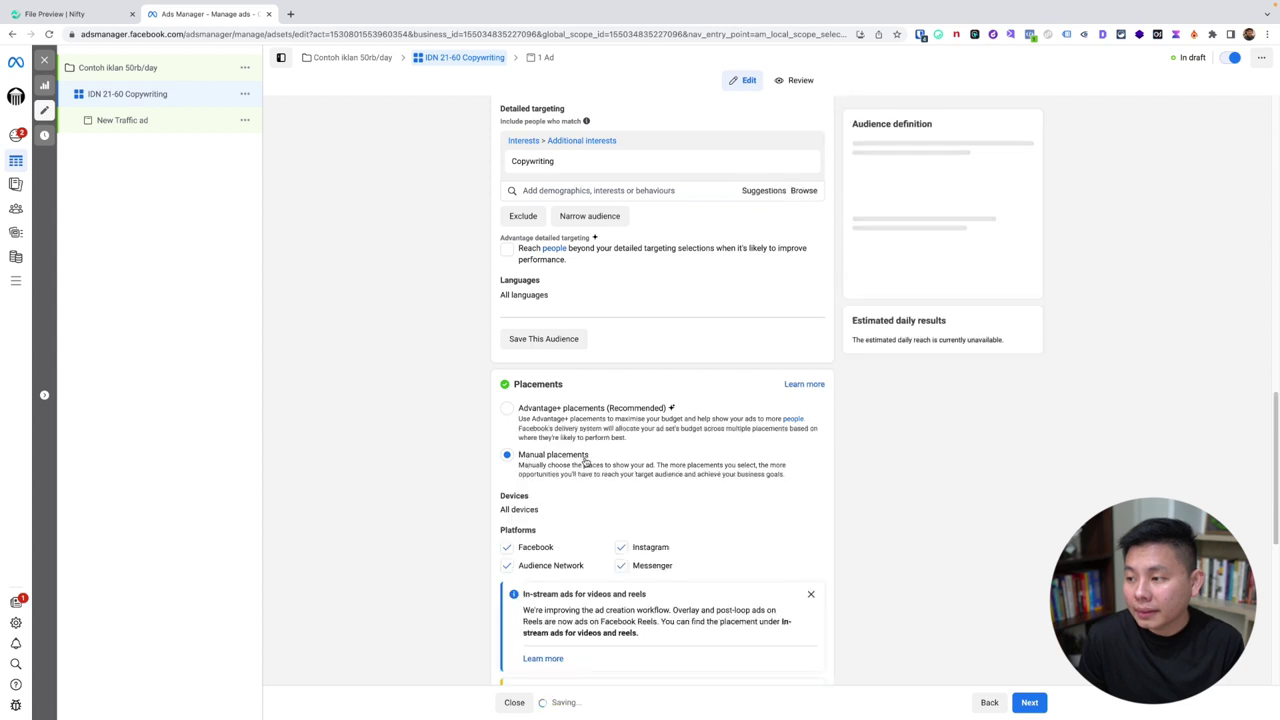
# Limit the ad set's placement devices to Mobile.
pyautogui.scroll(-1, 768, 437)
pyautogui.click(810, 423)
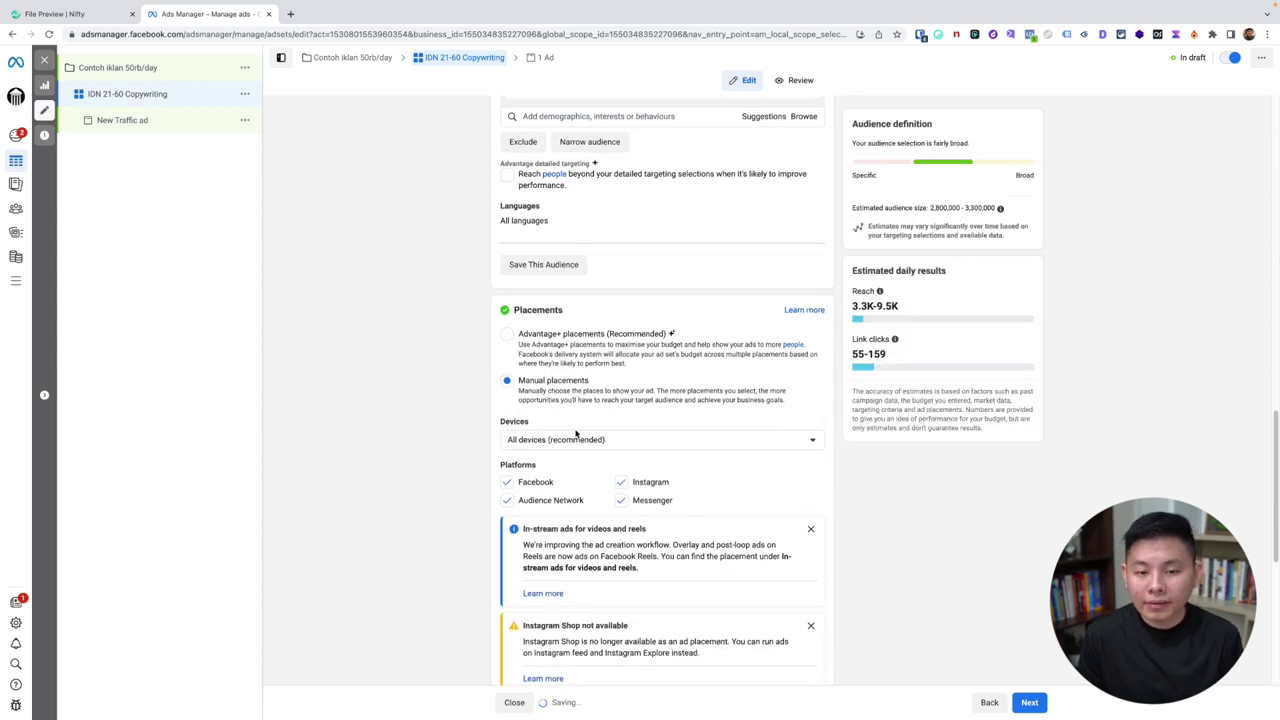
pyautogui.click(578, 439)
pyautogui.click(535, 486)
# Exclude the Audience Network and Messenger platforms from the placements, and dismiss the Instagram Shop notice.
pyautogui.scroll(-3, 529, 466)
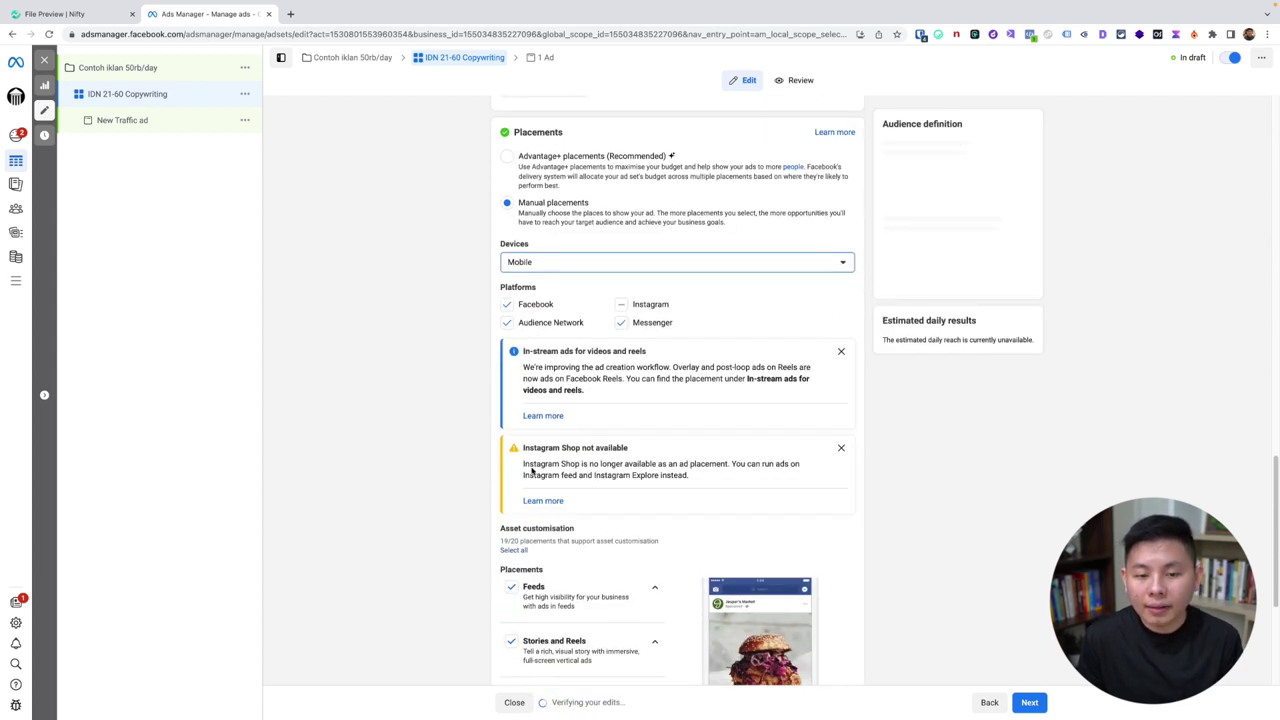
pyautogui.click(551, 325)
pyautogui.click(621, 322)
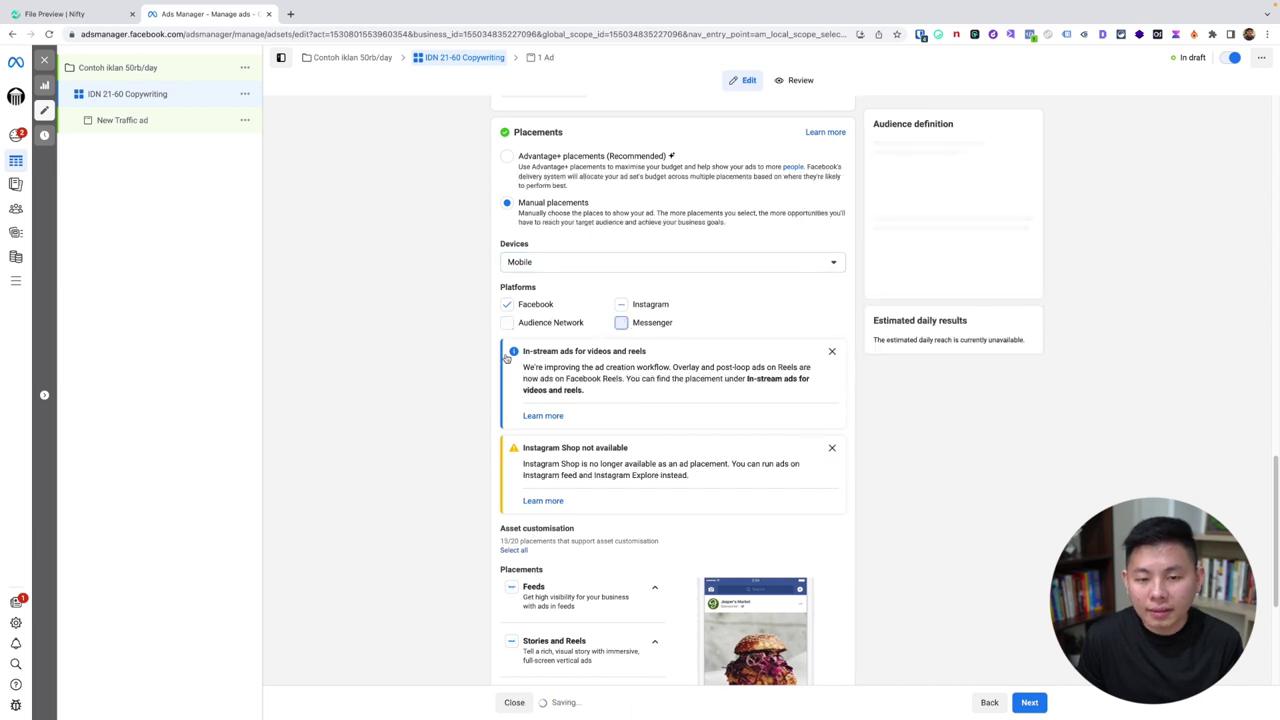
pyautogui.scroll(-2, 698, 288)
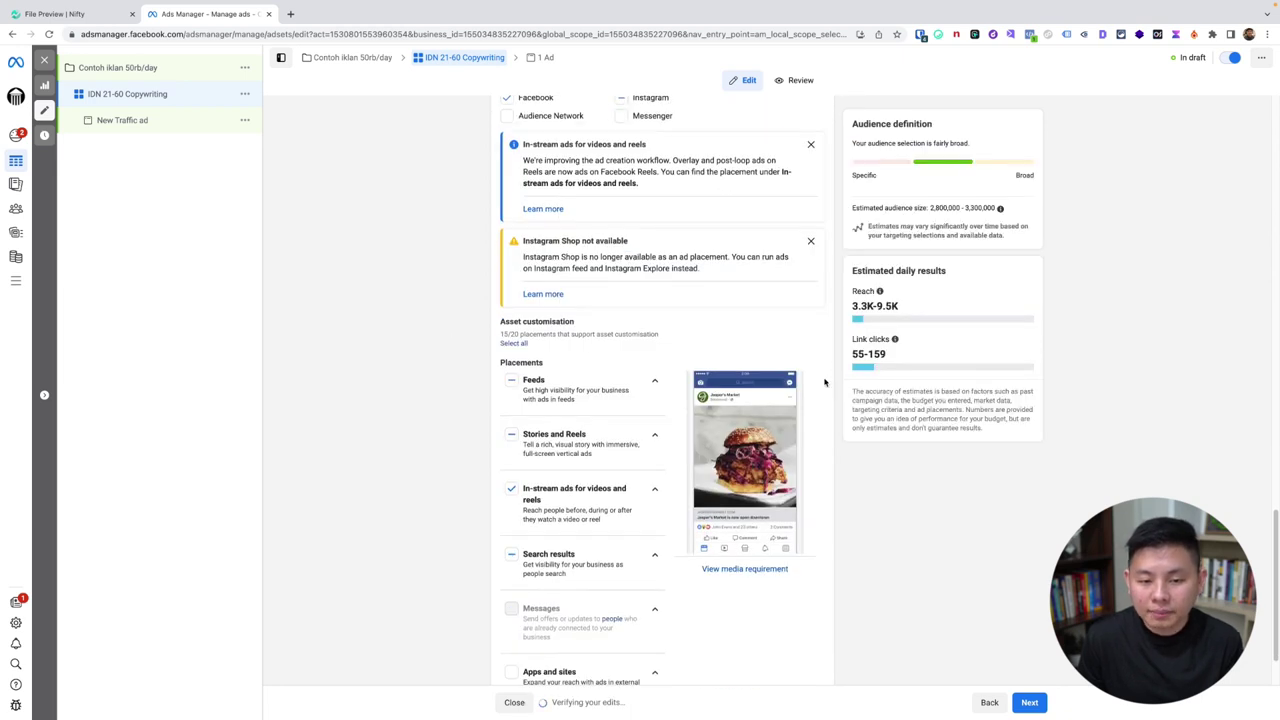
pyautogui.click(811, 240)
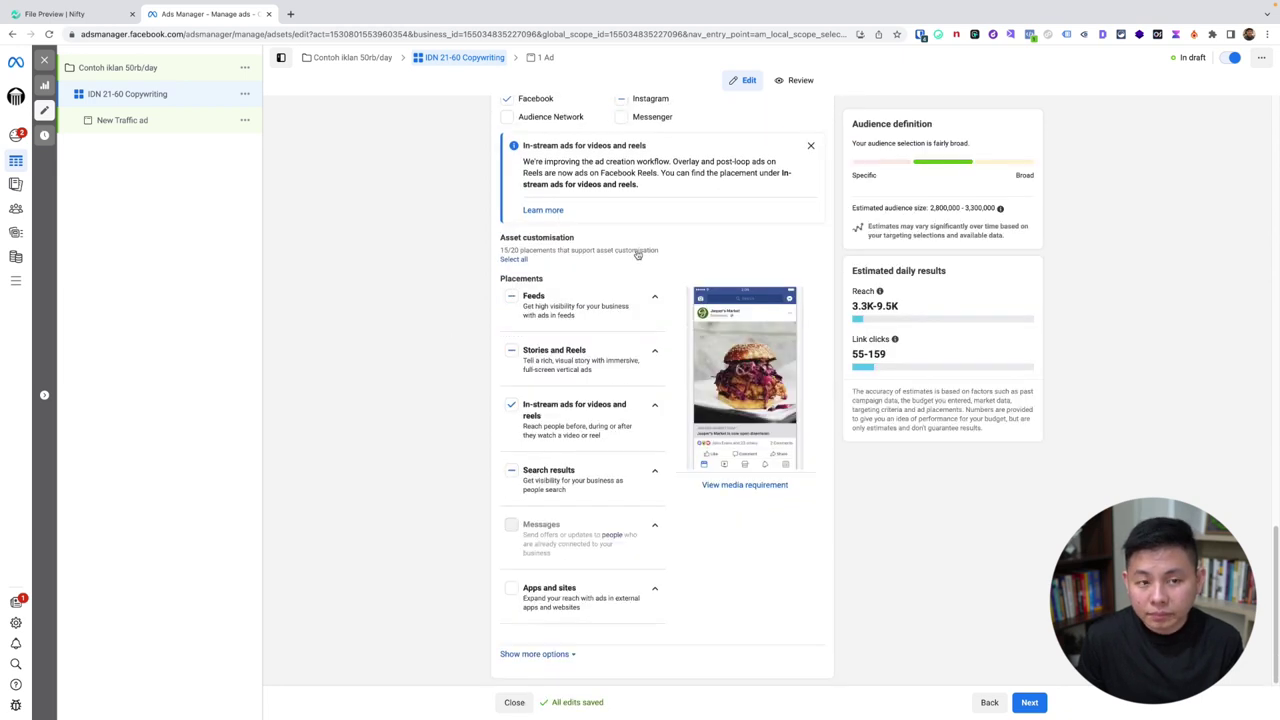
# Open the New Traffic ad, search for the advertiser's own Facebook Page and assign it as the ad's identity.
pyautogui.click(177, 127)
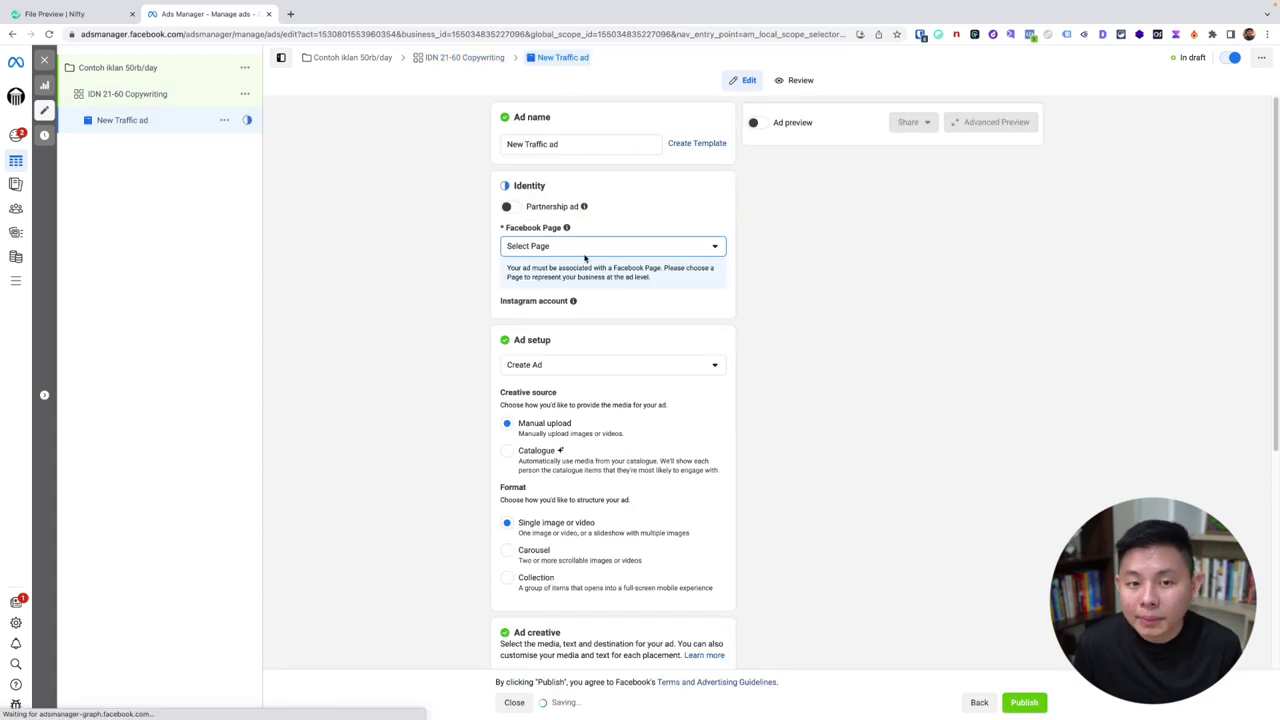
pyautogui.click(591, 246)
pyautogui.write('siauw')
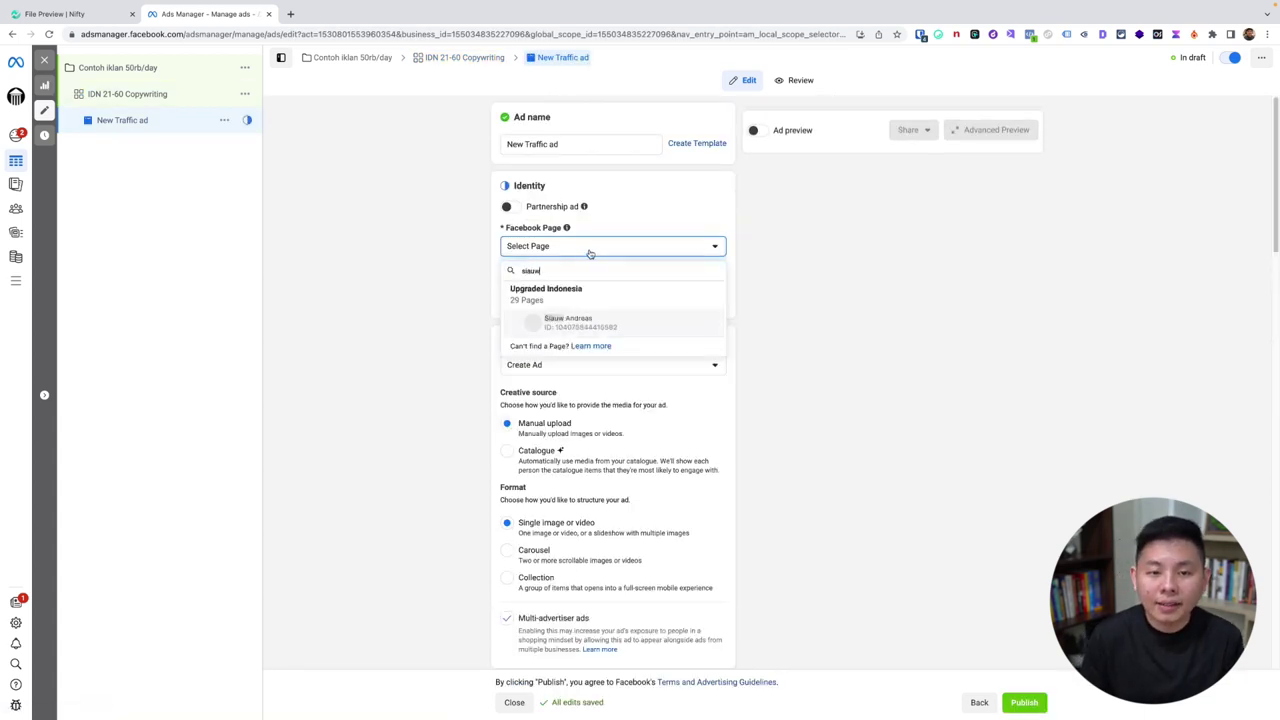
pyautogui.click(570, 325)
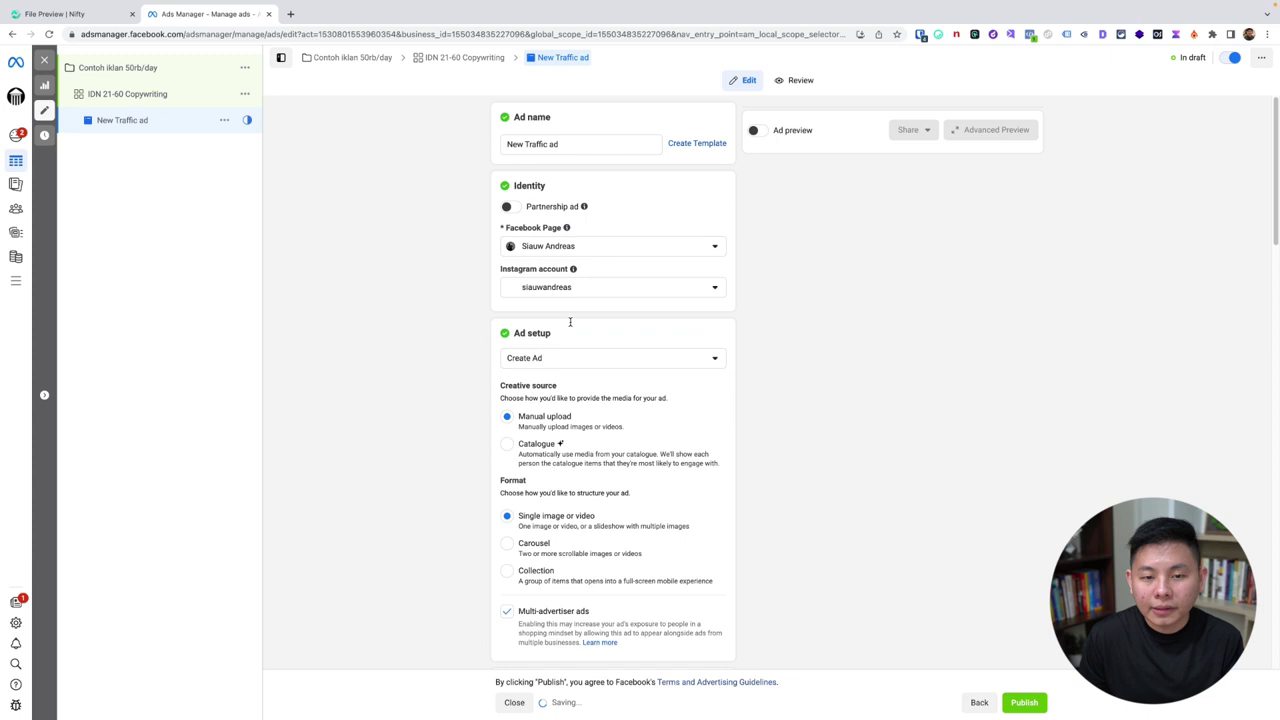
# Rename the ad "IG 1".
pyautogui.tripleClick(580, 141)
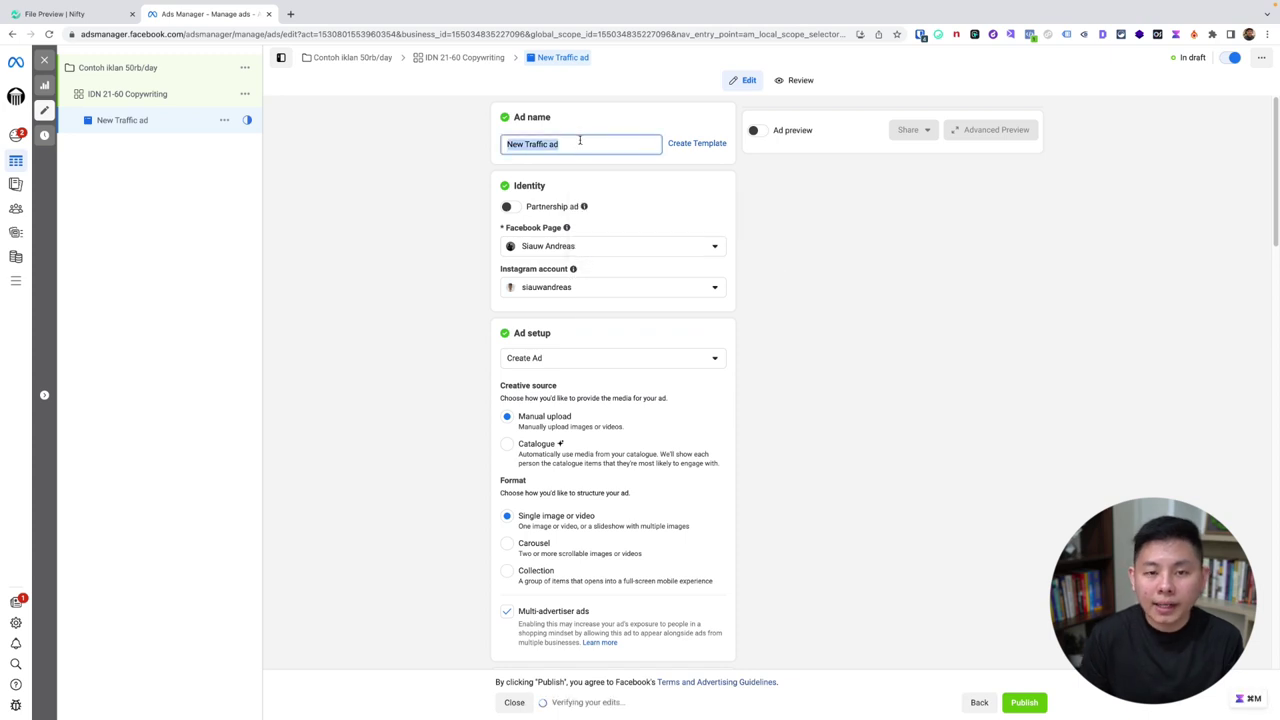
pyautogui.press('BackSpace')
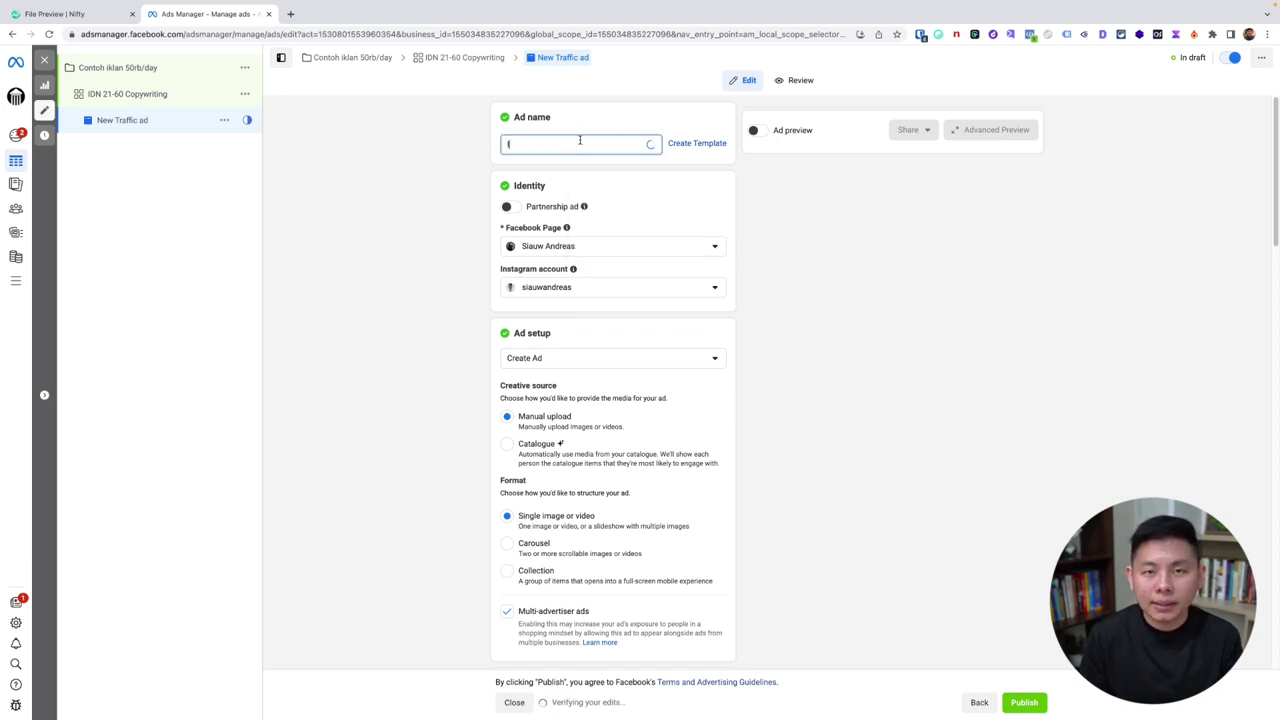
pyautogui.write('IG 1')
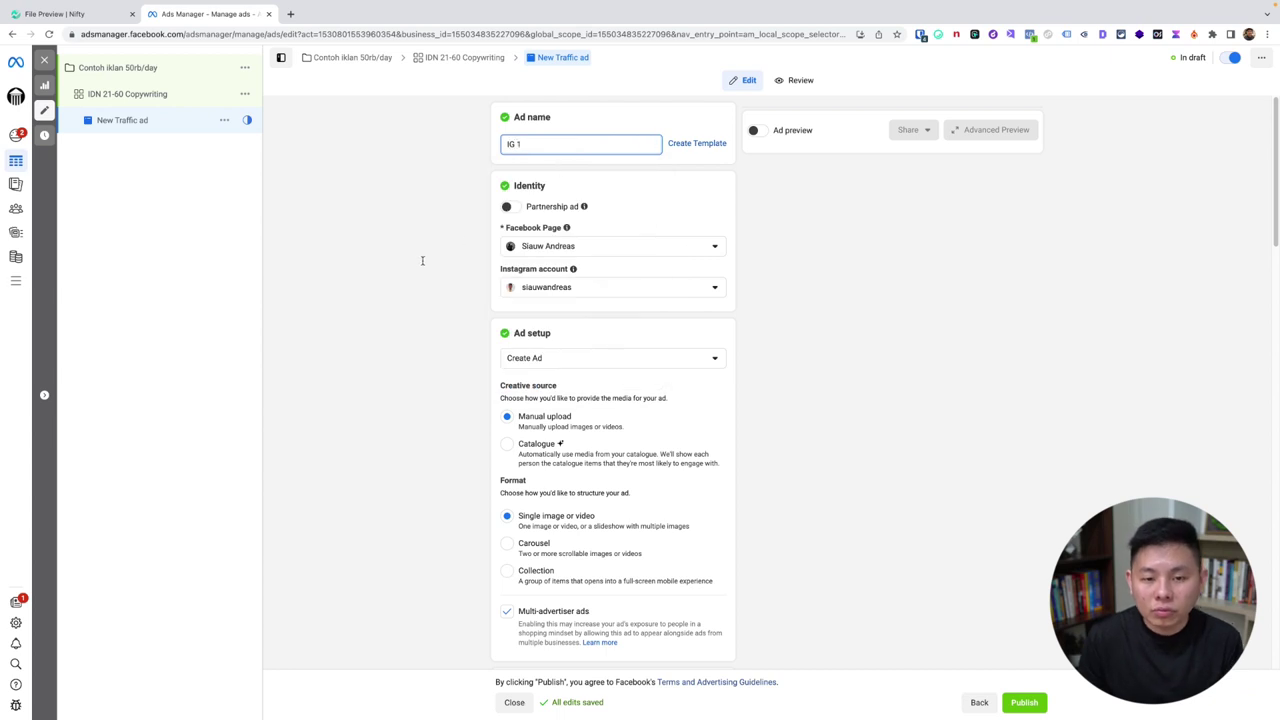
# Change the ad setup to use an existing post.
pyautogui.scroll(-3, 781, 338)
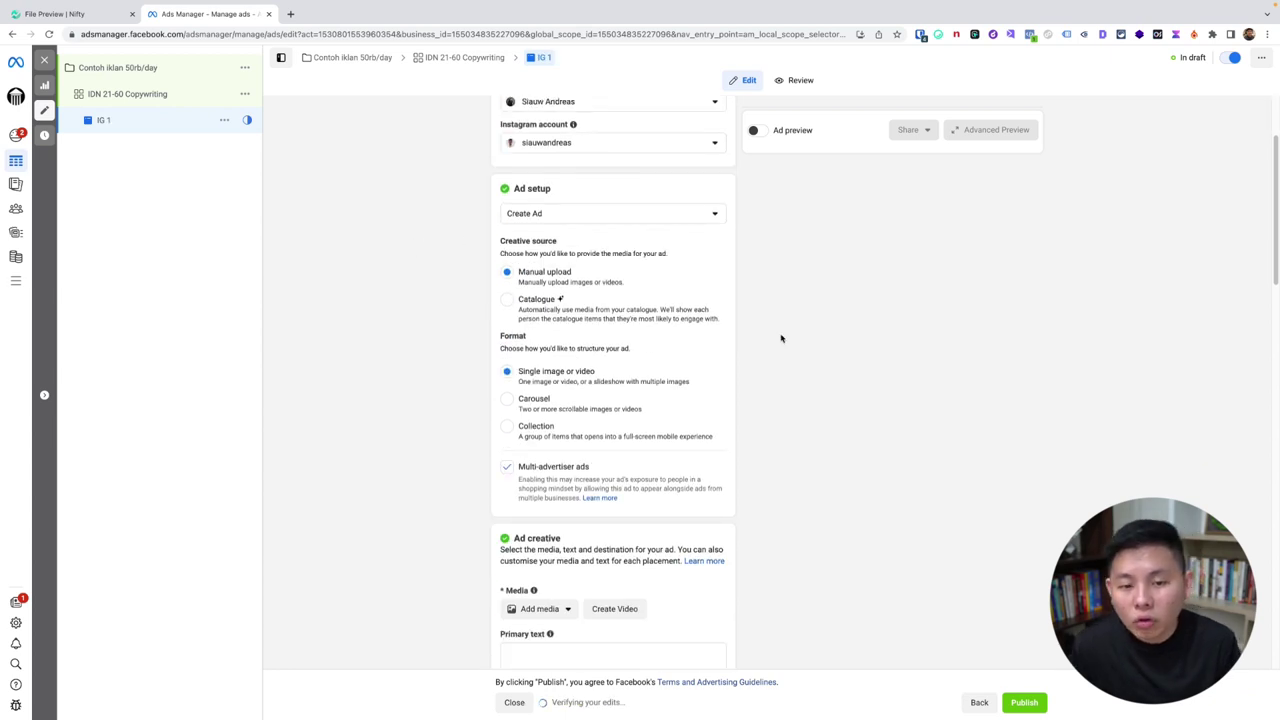
pyautogui.click(590, 214)
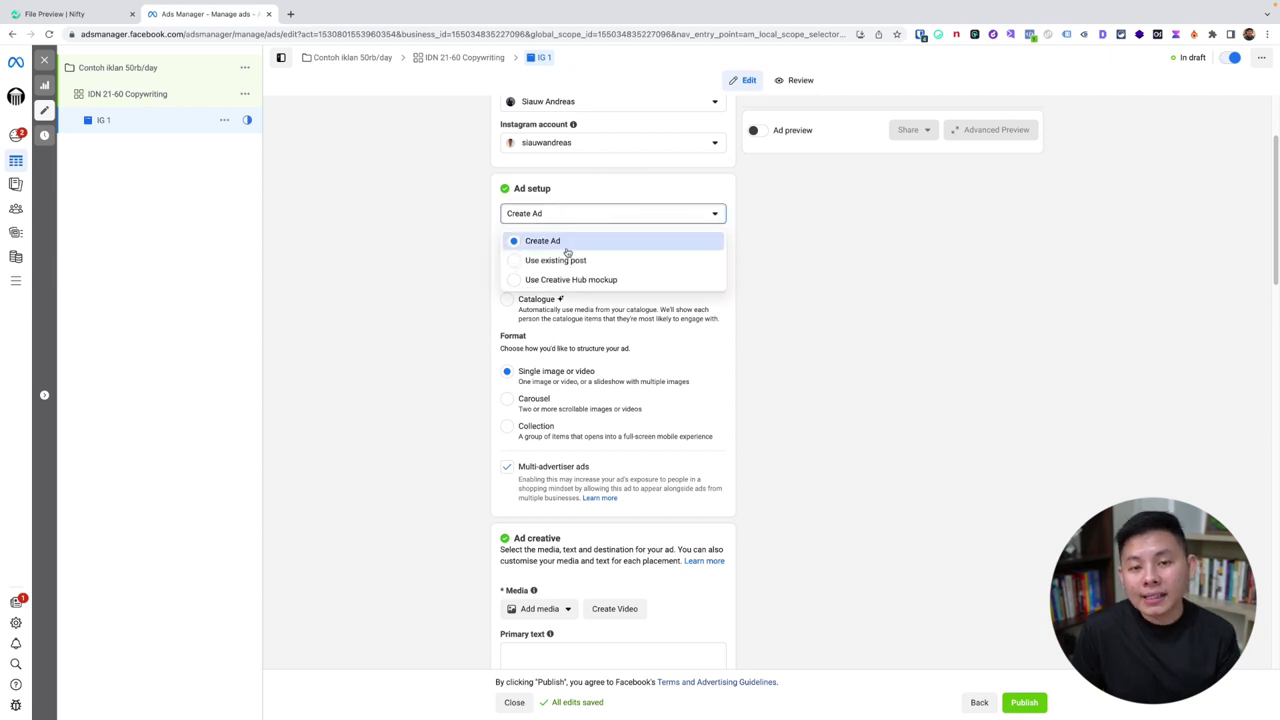
pyautogui.click(562, 261)
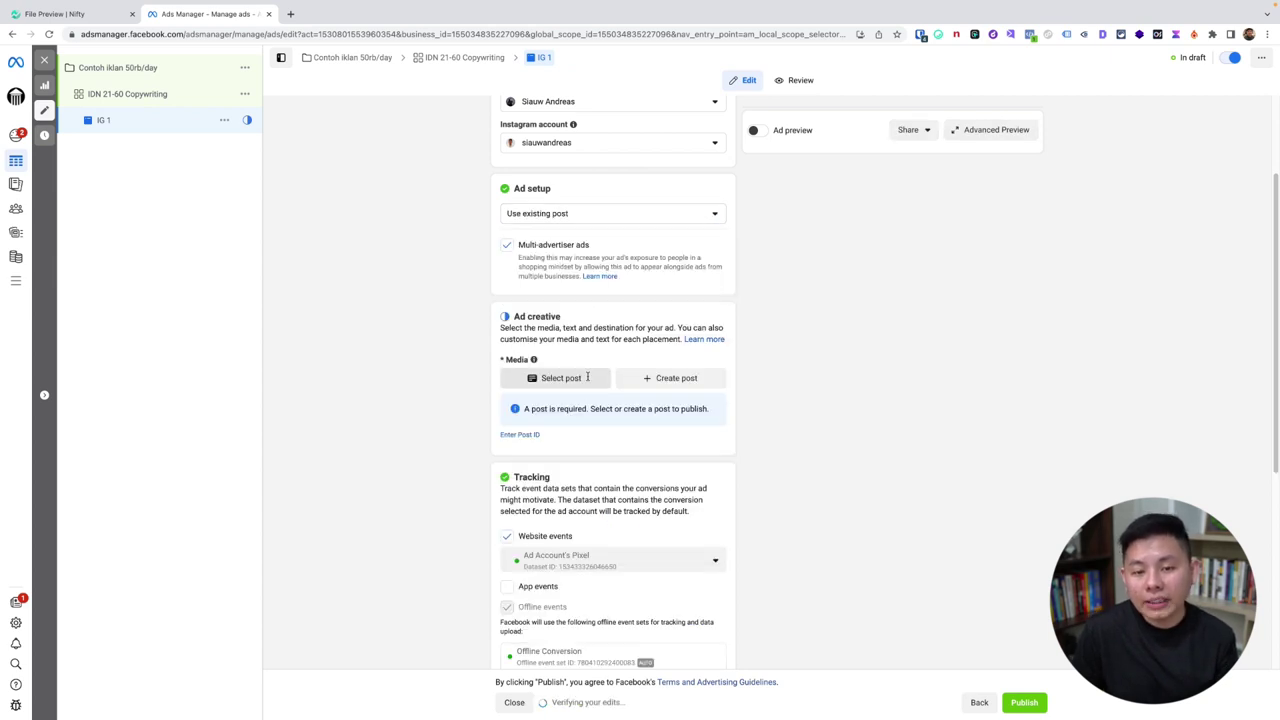
# Open the post selection for the ad's media, show the Instagram posts and filter them by Reels.
pyautogui.click(555, 378)
pyautogui.click(512, 161)
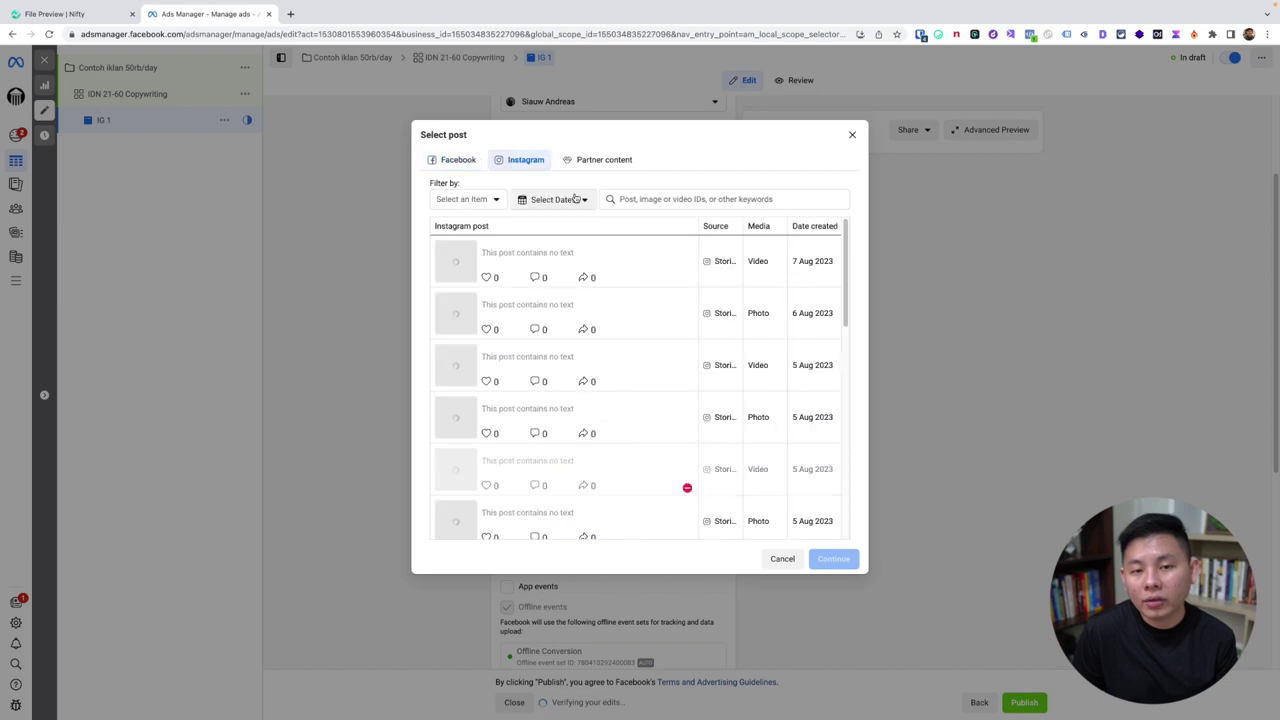
pyautogui.click(466, 200)
pyautogui.click(464, 282)
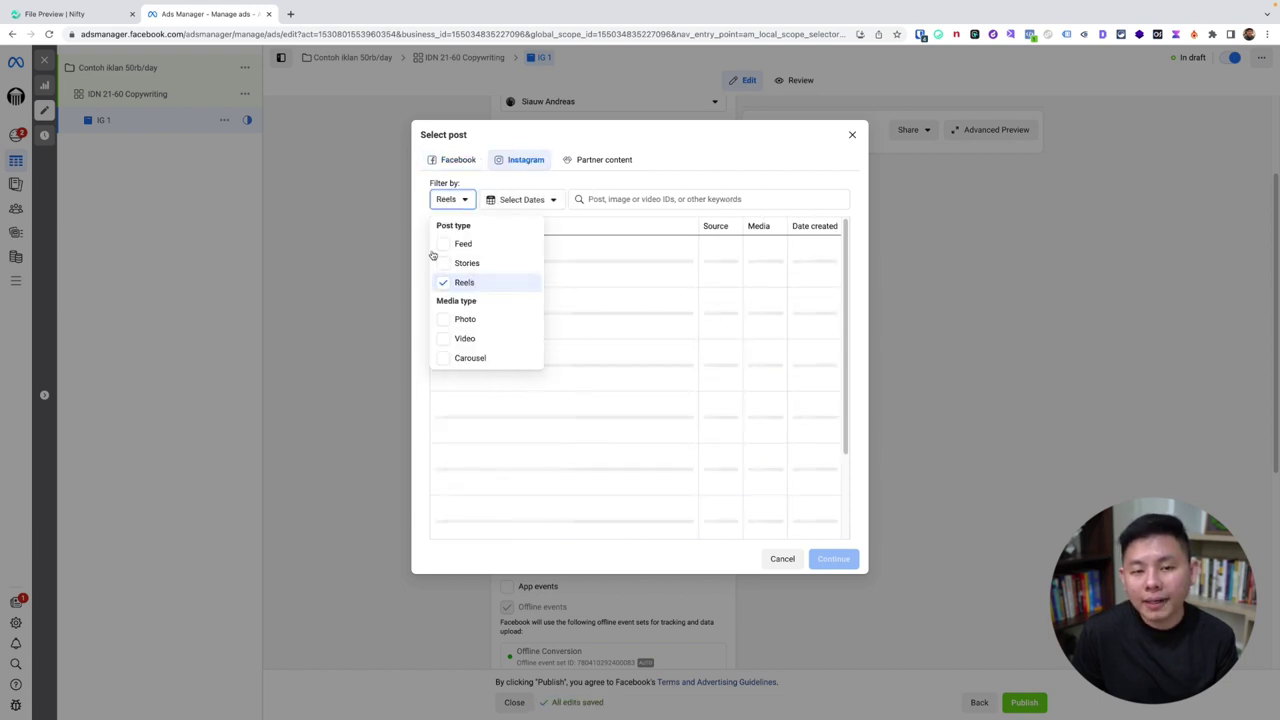
# Choose the 16 Jun 2023 reel starting "Ada yang jualan di WA juga?" as the ad's post and confirm the selection.
pyautogui.click(584, 188)
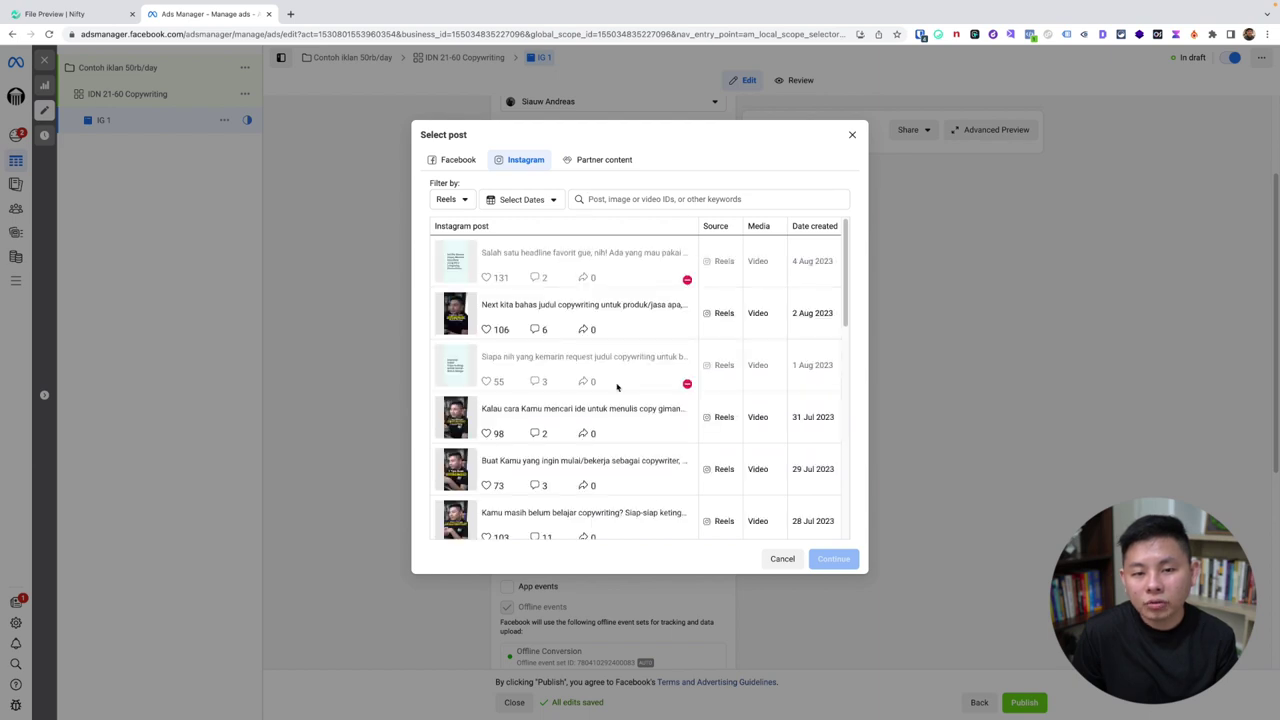
pyautogui.scroll(-3, 700, 383)
pyautogui.scroll(3, 773, 363)
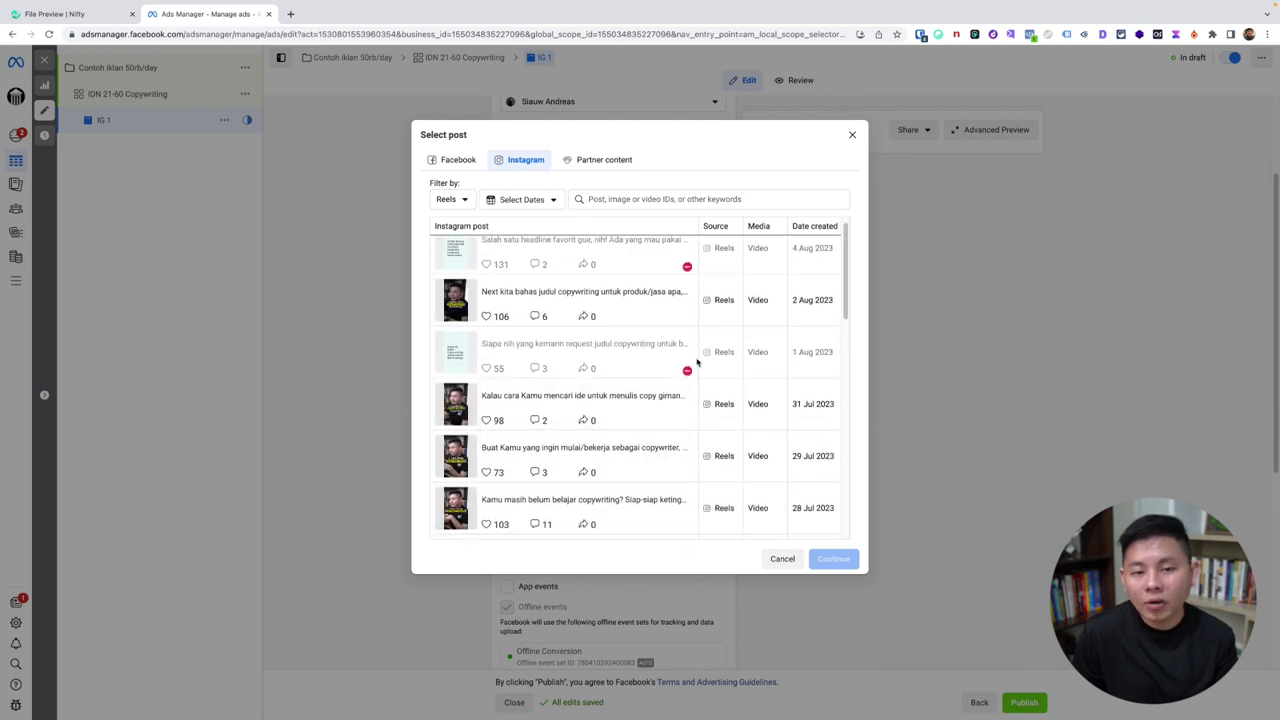
pyautogui.moveTo(690, 374)
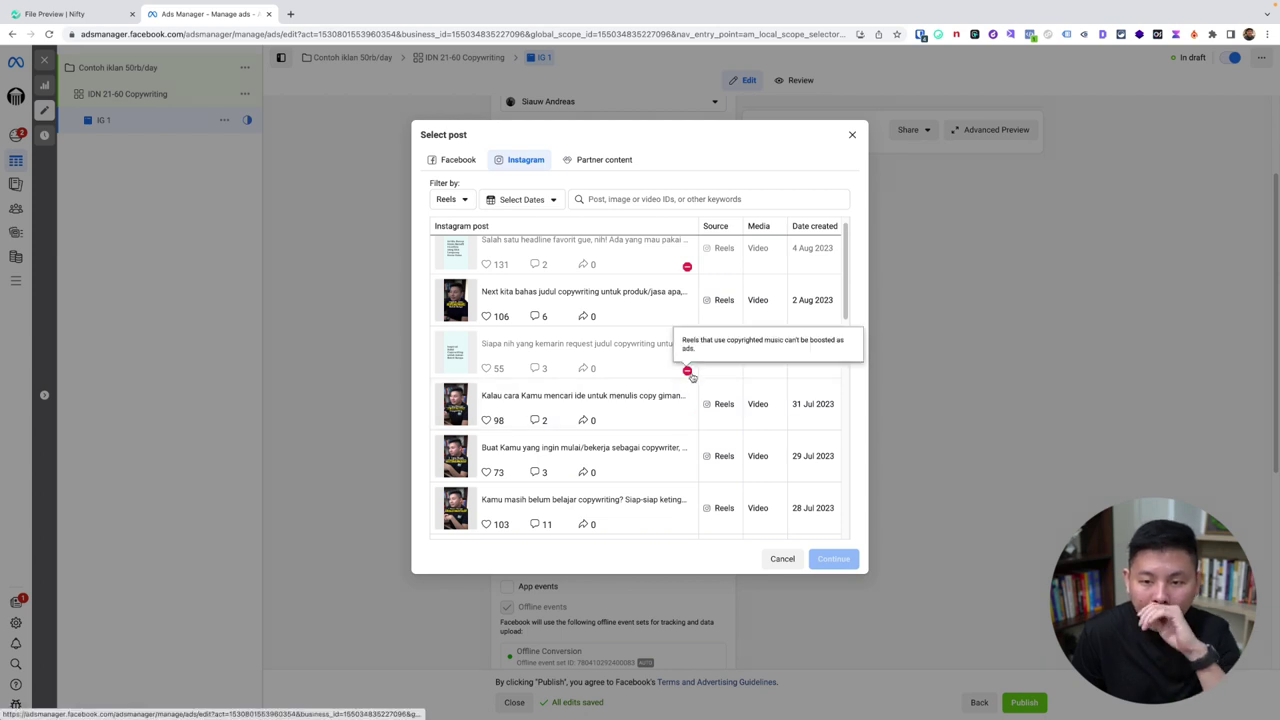
pyautogui.scroll(-4, 687, 420)
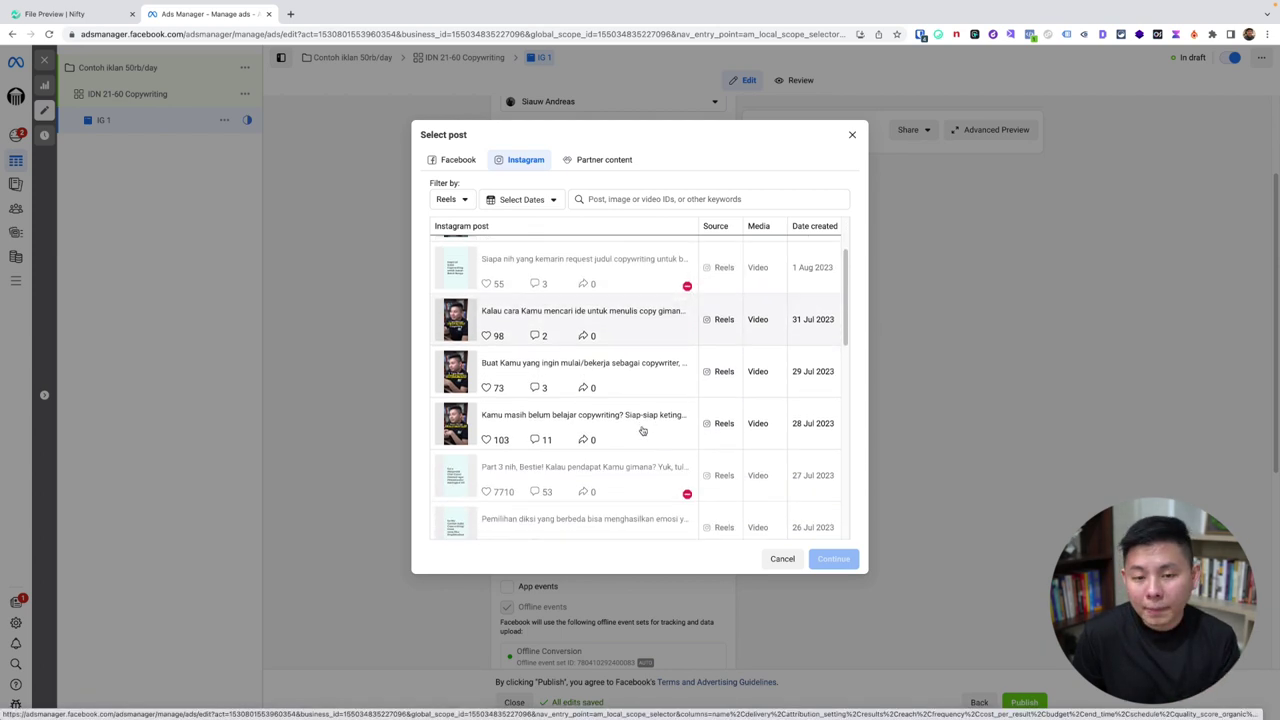
pyautogui.scroll(-8, 687, 472)
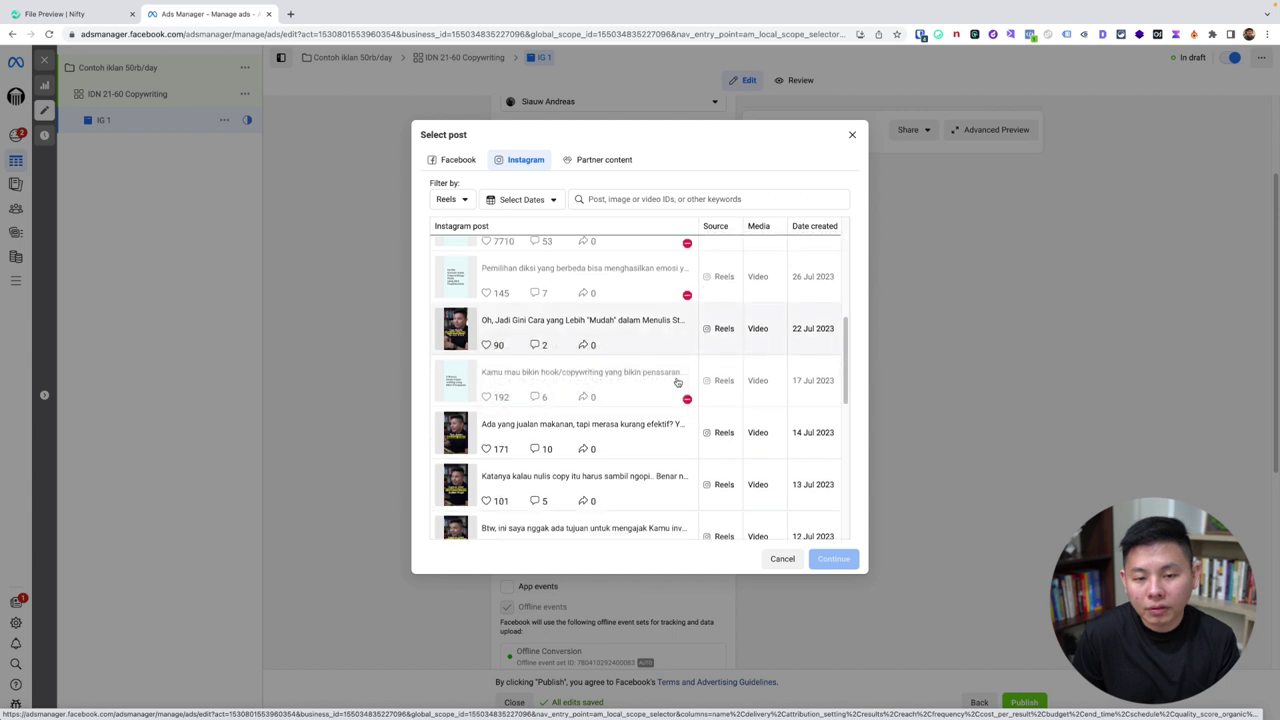
pyautogui.scroll(-8, 684, 428)
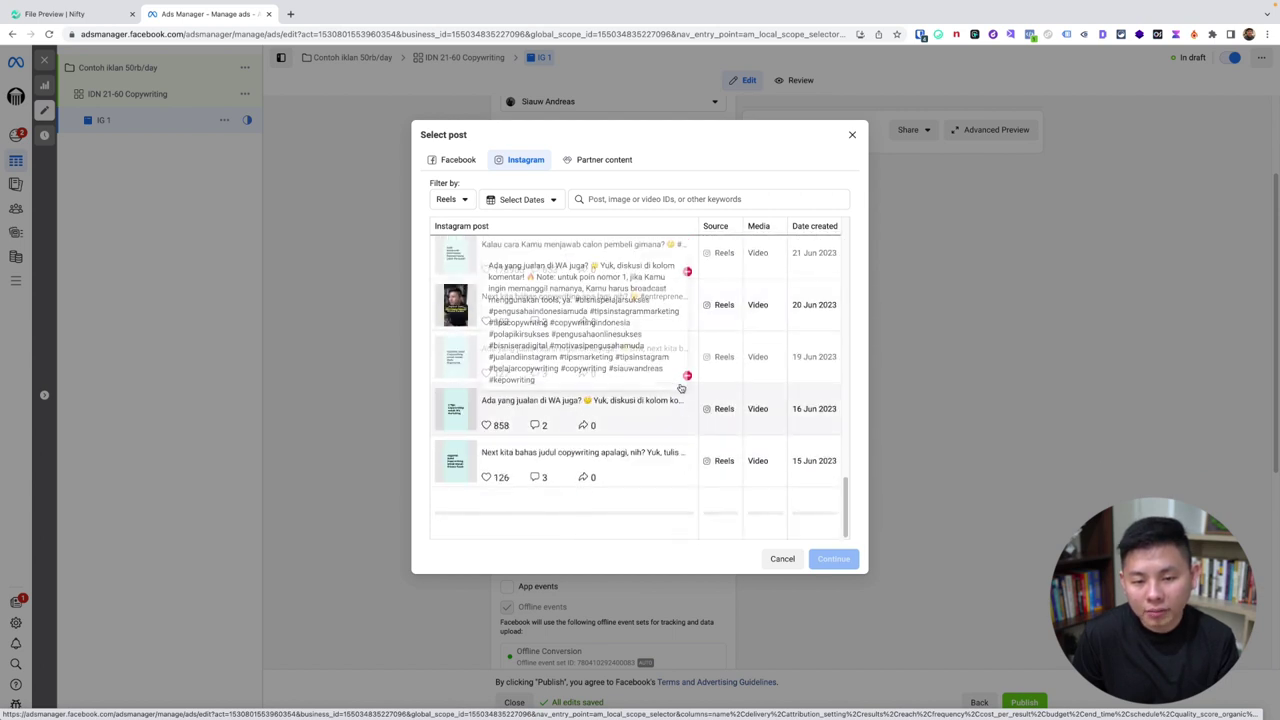
pyautogui.click(651, 423)
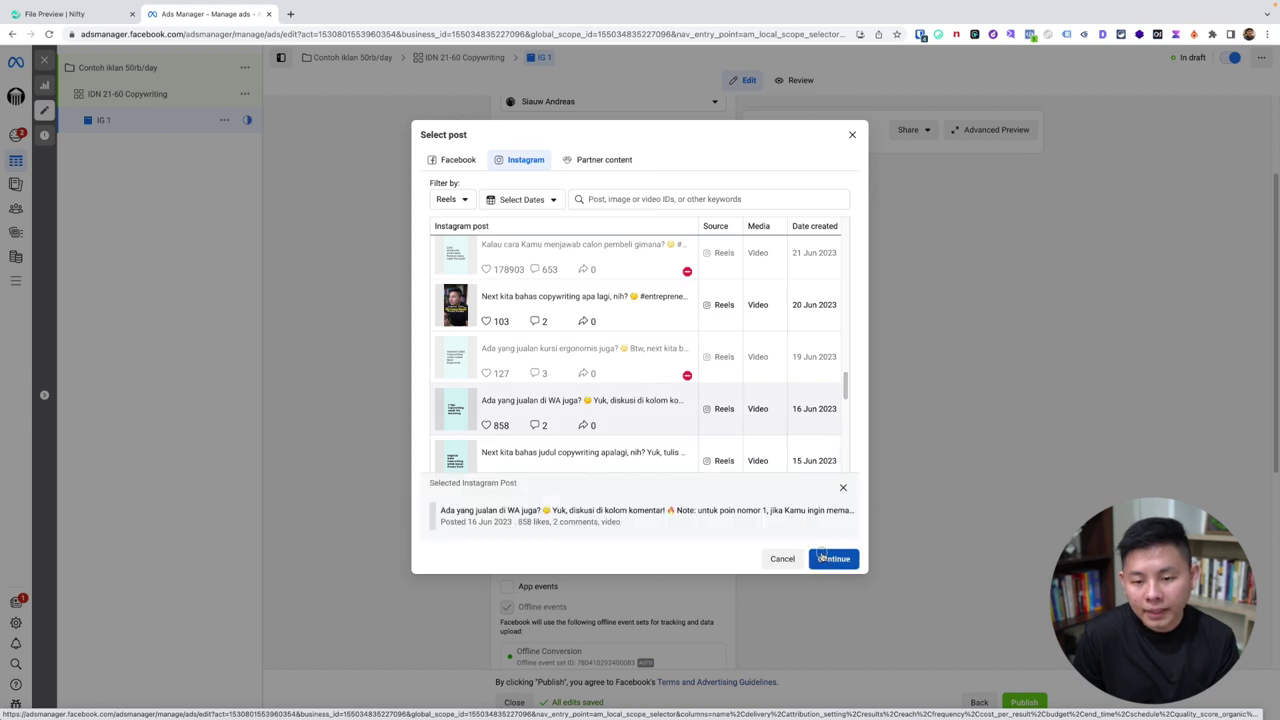
pyautogui.click(818, 556)
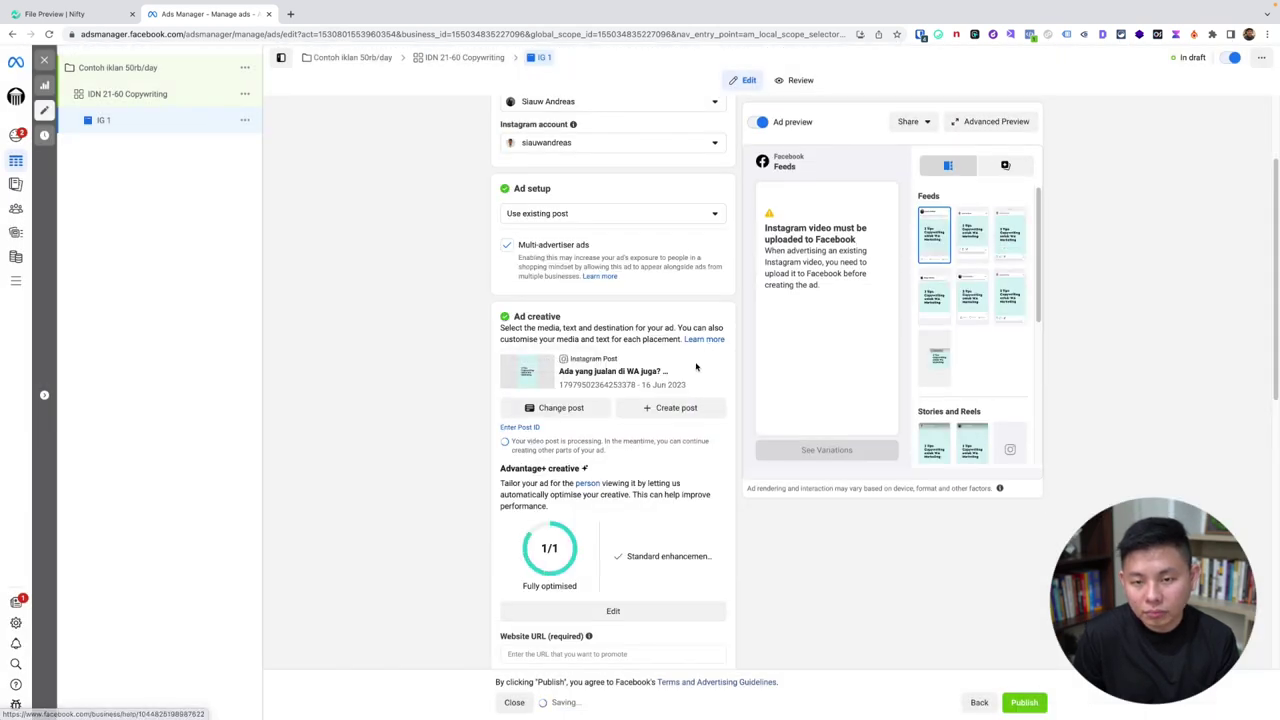
# Look up the advertiser's Instagram profile address in a new browser tab, copy it and return to the ad.
pyautogui.scroll(-5, 705, 316)
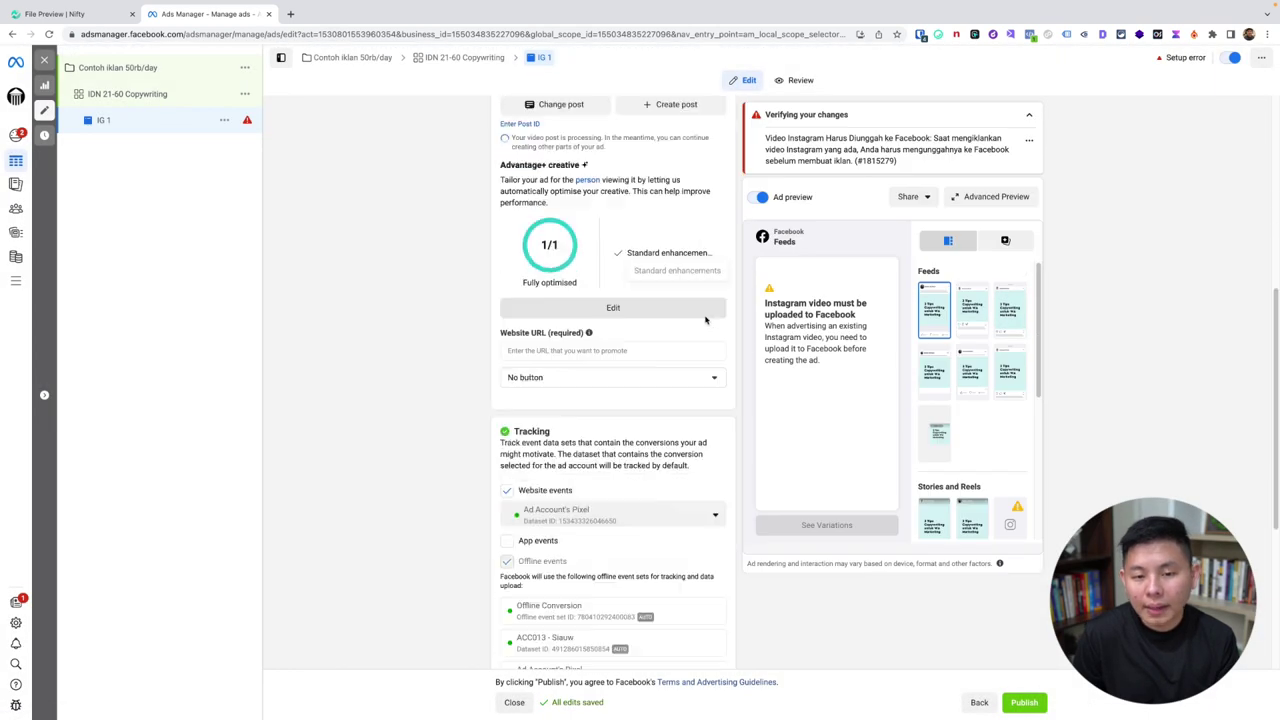
pyautogui.click(290, 14)
pyautogui.write('instagram')
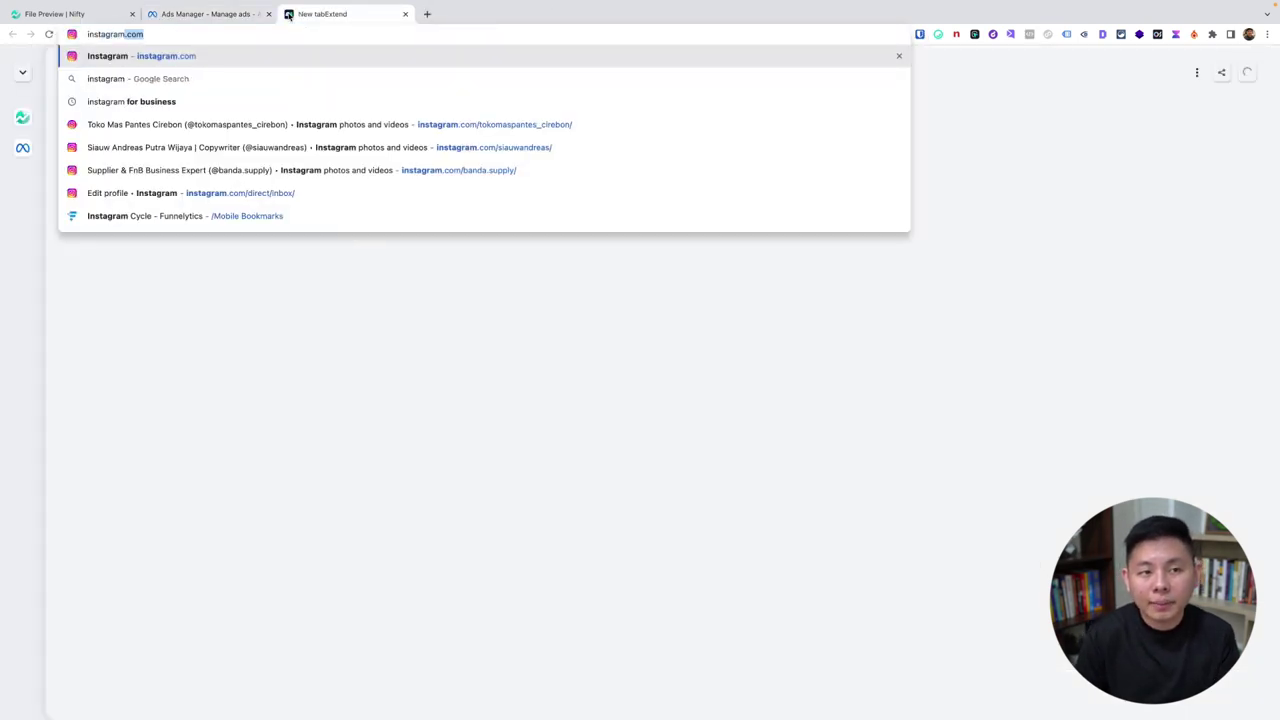
pyautogui.press('Down')
pyautogui.press('Down')
pyautogui.press('Down')
pyautogui.press('Down')
pyautogui.press('Down')
pyautogui.press('Up')
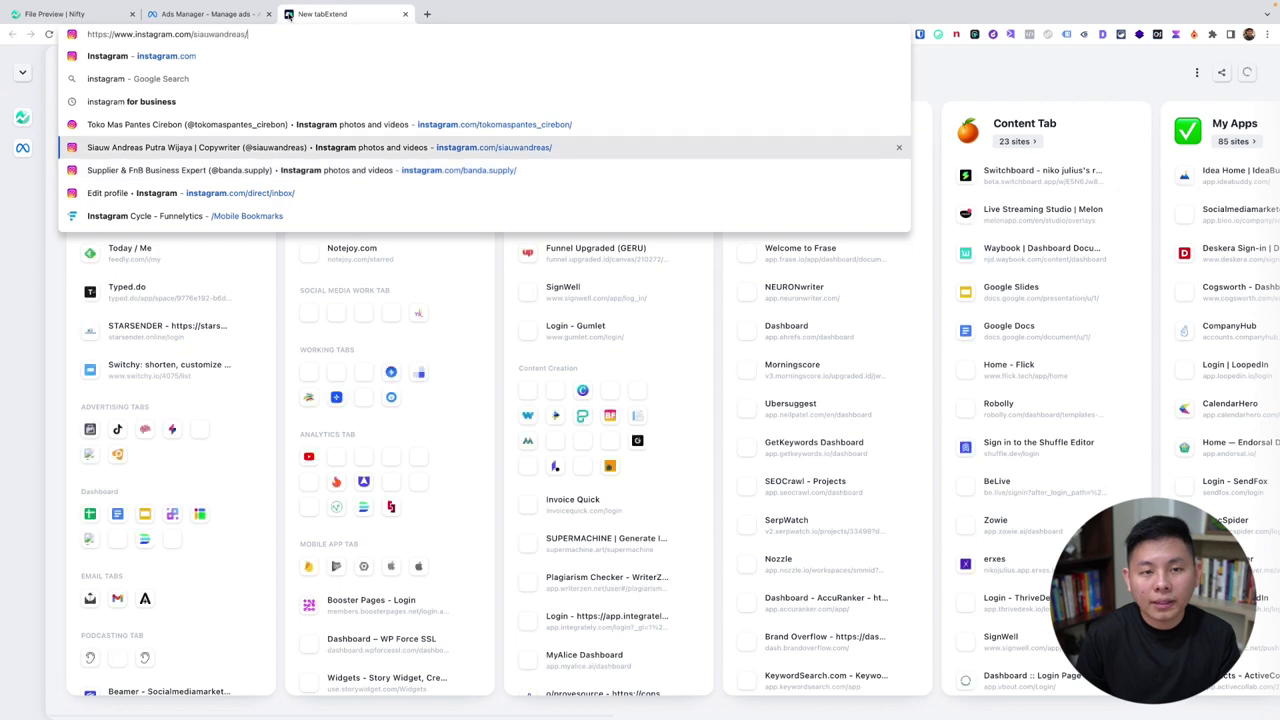
pyautogui.click(406, 14)
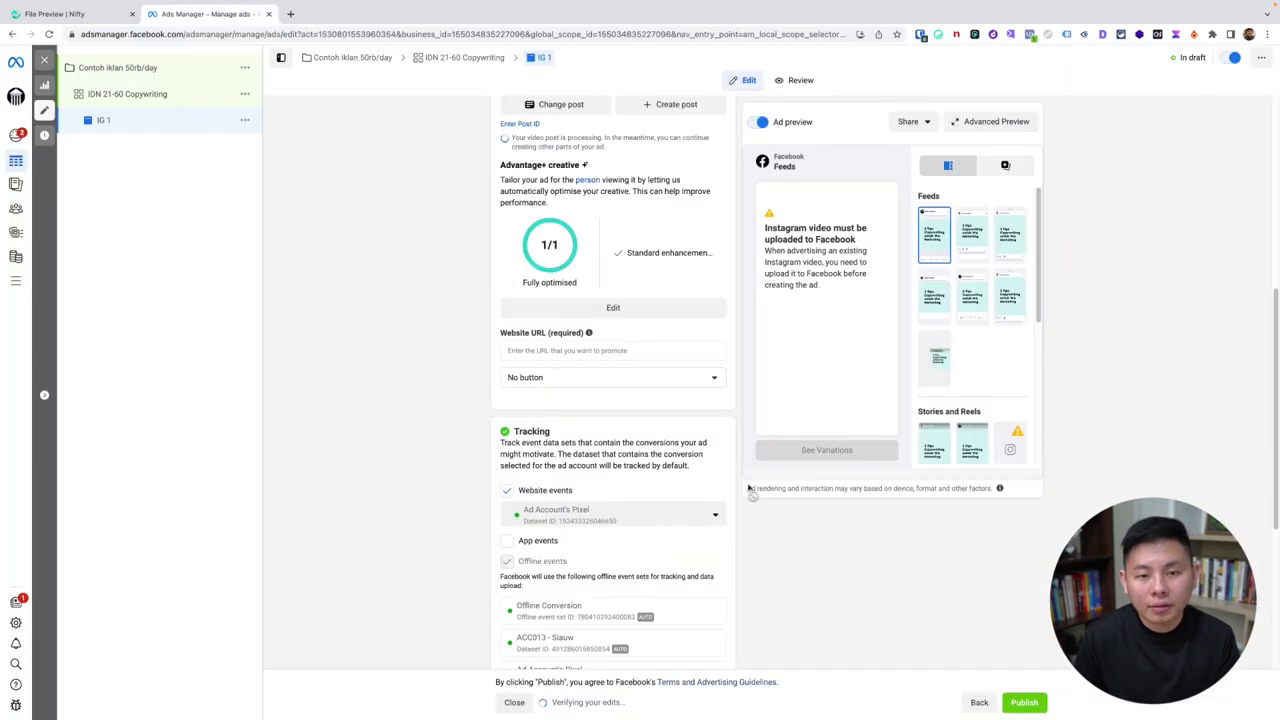
# Set the ad's website URL to the copied Instagram profile link.
pyautogui.click(572, 353)
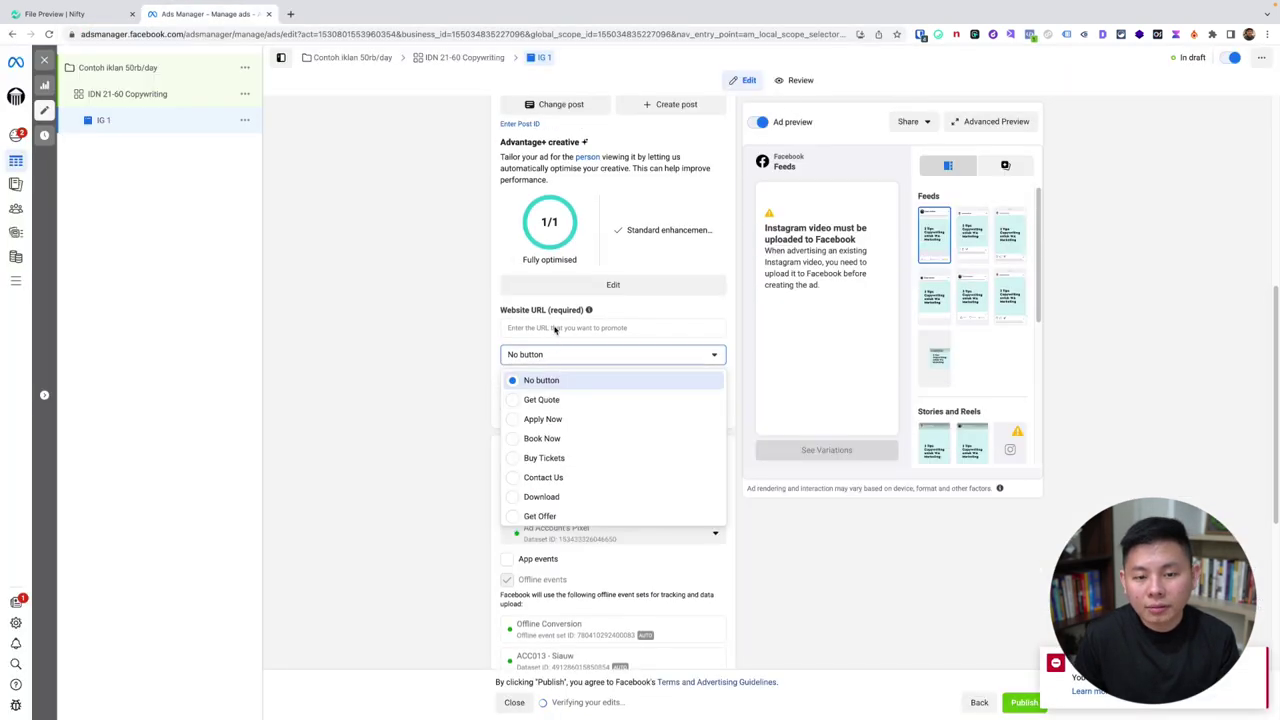
pyautogui.click(555, 330)
pyautogui.write('https://www.instagram.com/siauwandreas/')
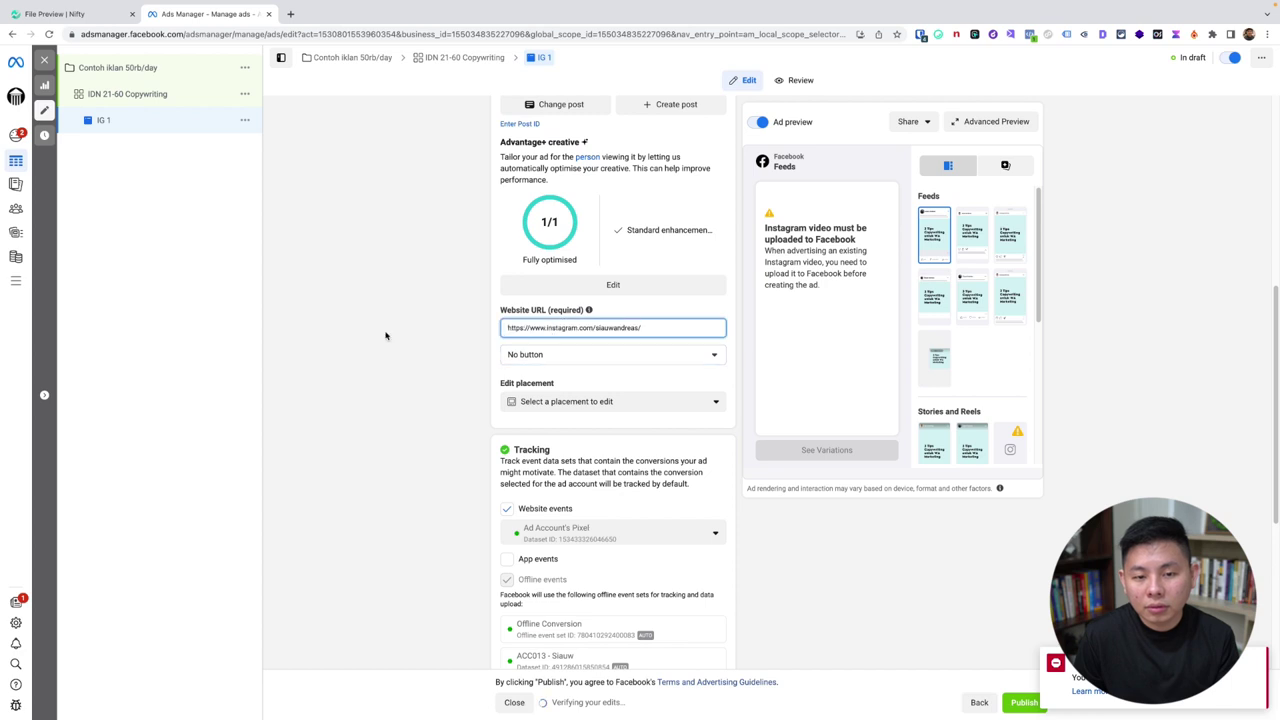
# Set the ad's call-to-action button to Learn more.
pyautogui.click(534, 356)
pyautogui.scroll(-3, 563, 465)
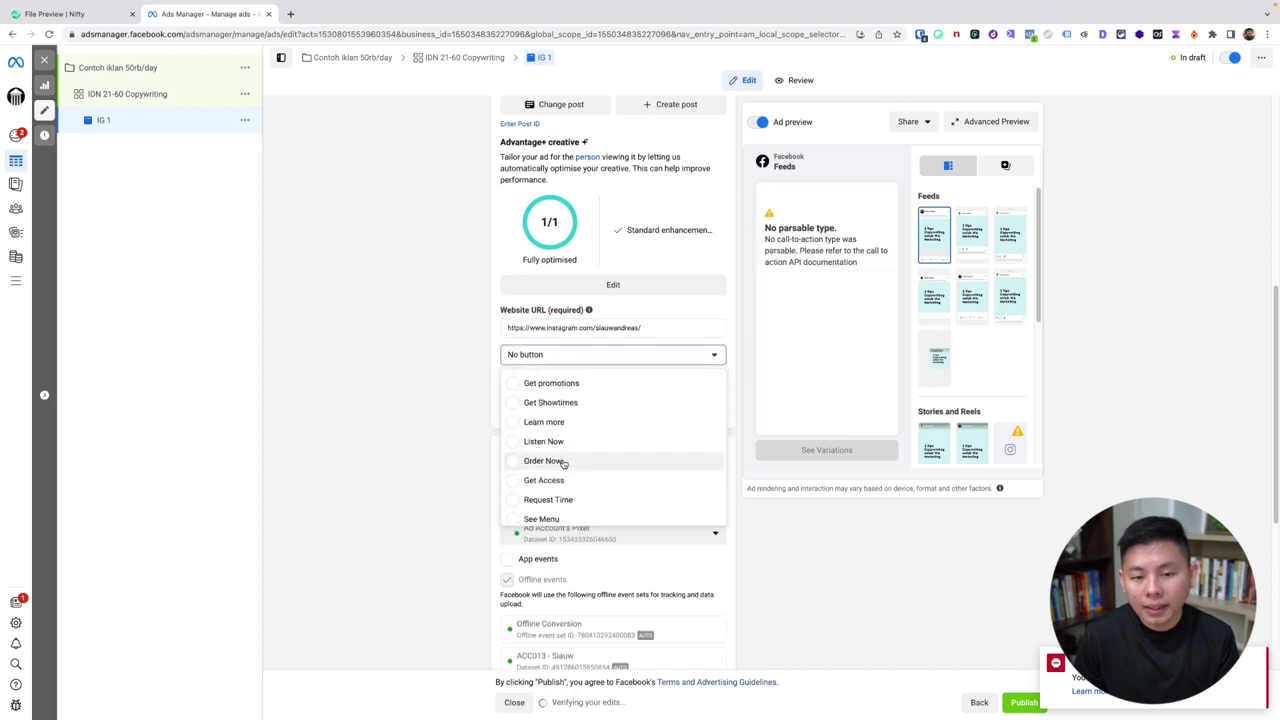
pyautogui.click(560, 421)
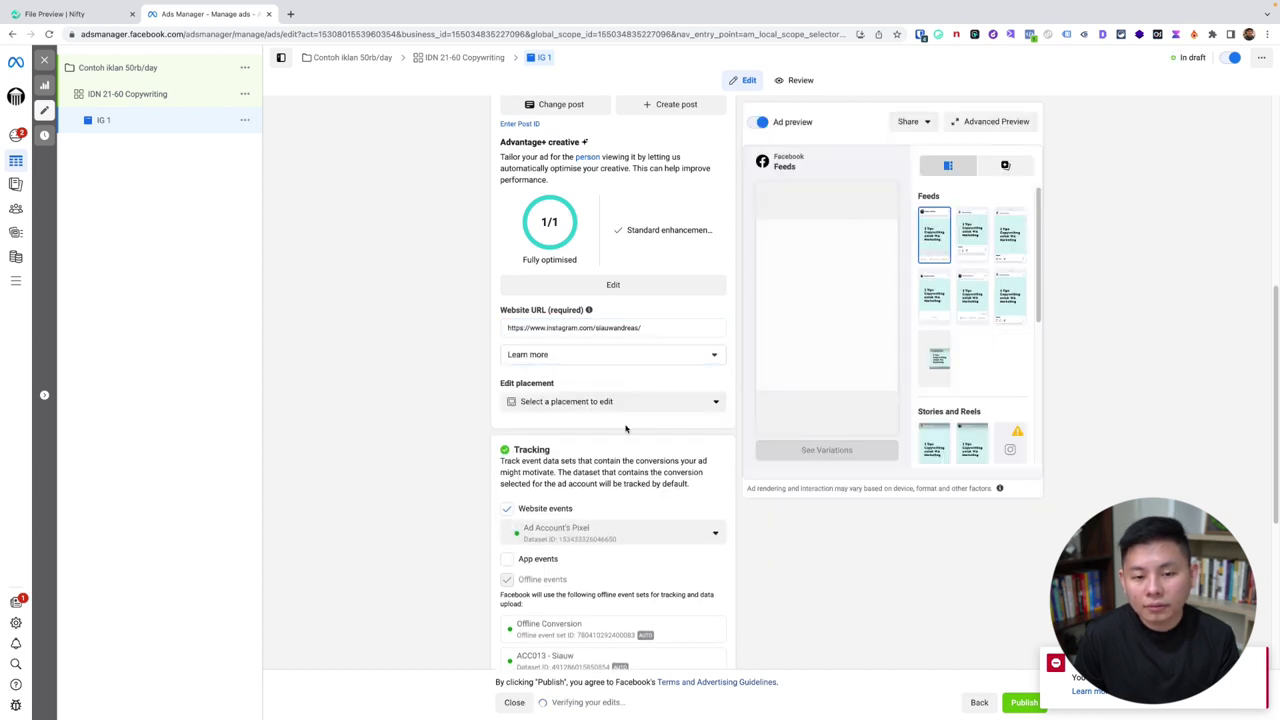
# Preview the ad with its full caption in Facebook Feeds, and in the Instagram Feed and Instagram Profile feed placements.
pyautogui.scroll(-3, 750, 492)
pyautogui.scroll(8, 750, 492)
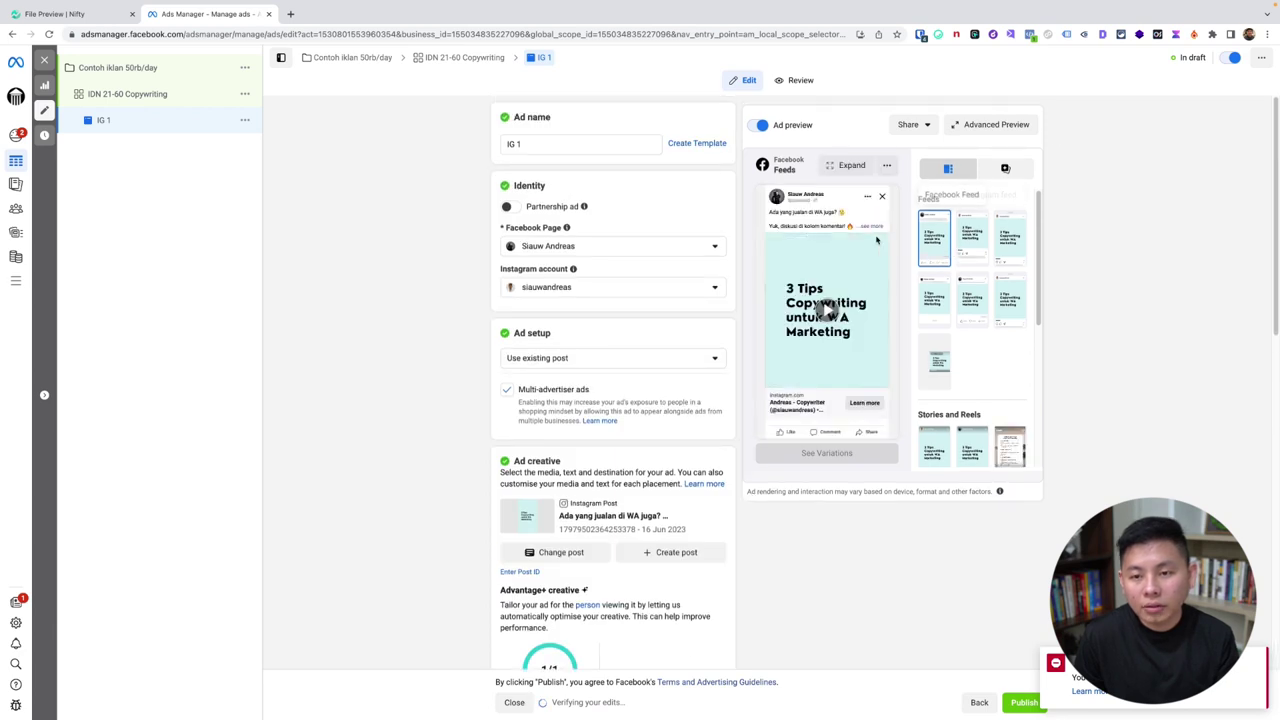
pyautogui.click(876, 229)
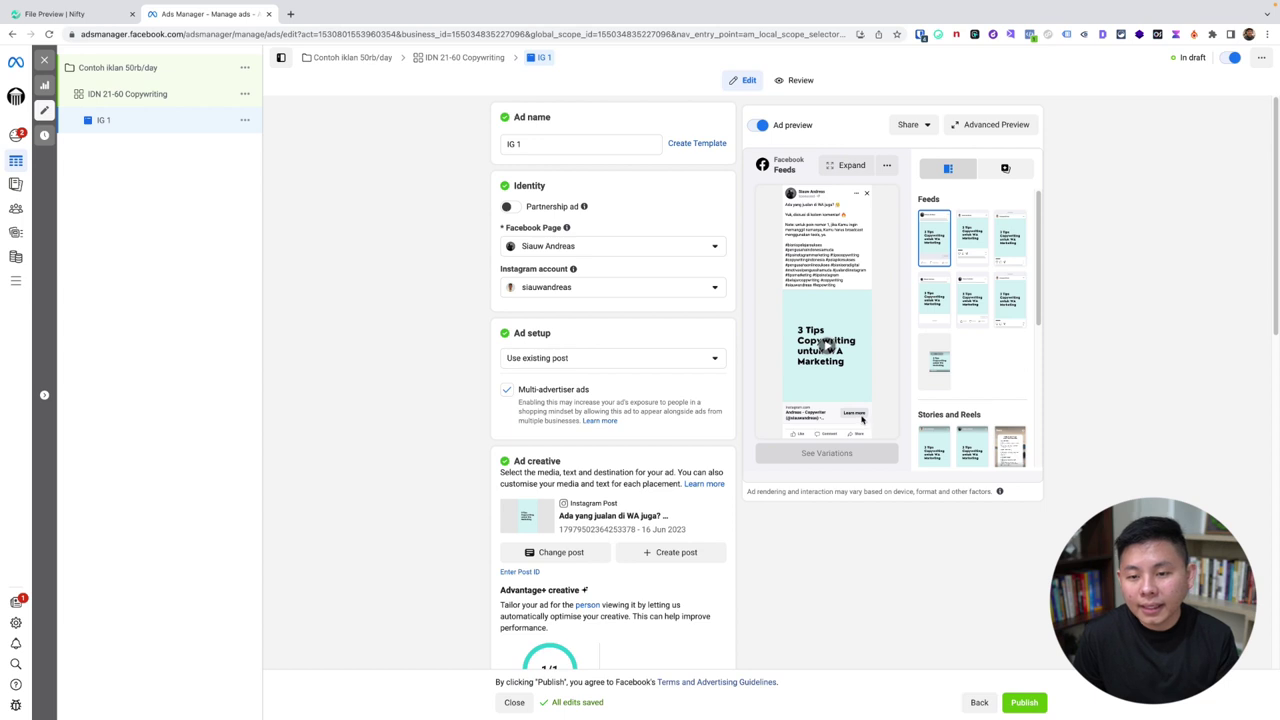
pyautogui.click(972, 238)
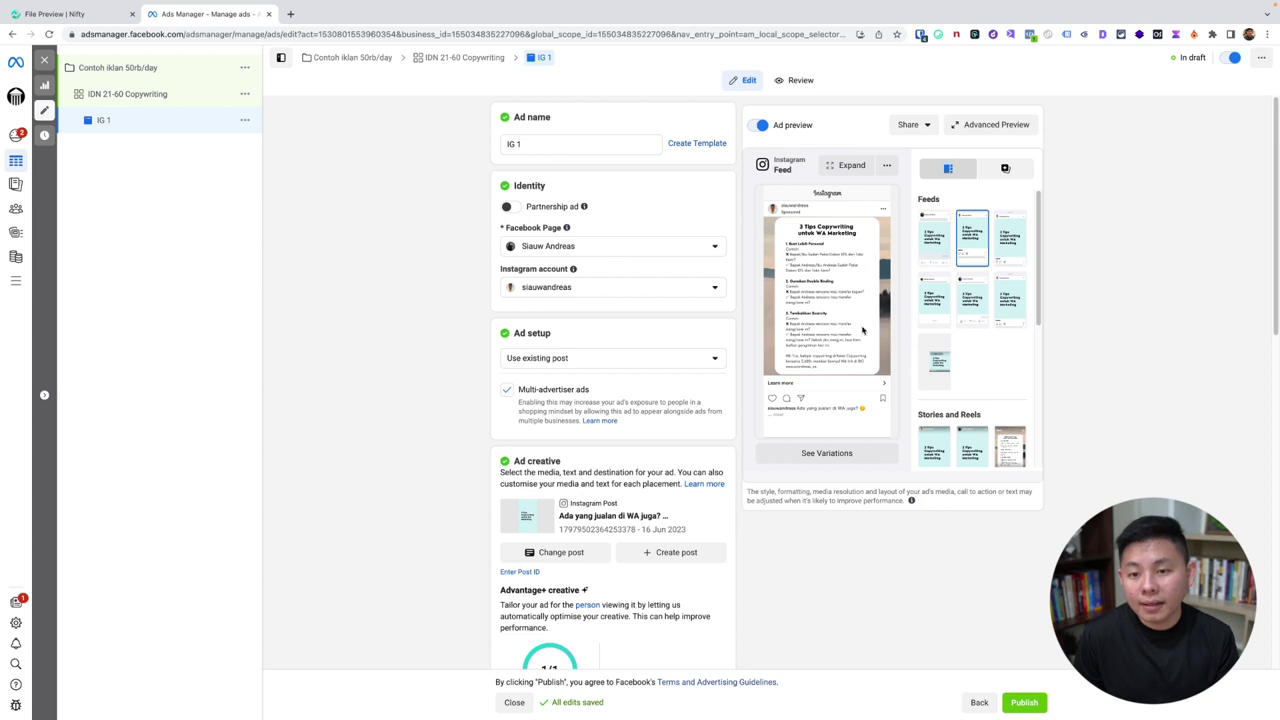
pyautogui.click(998, 255)
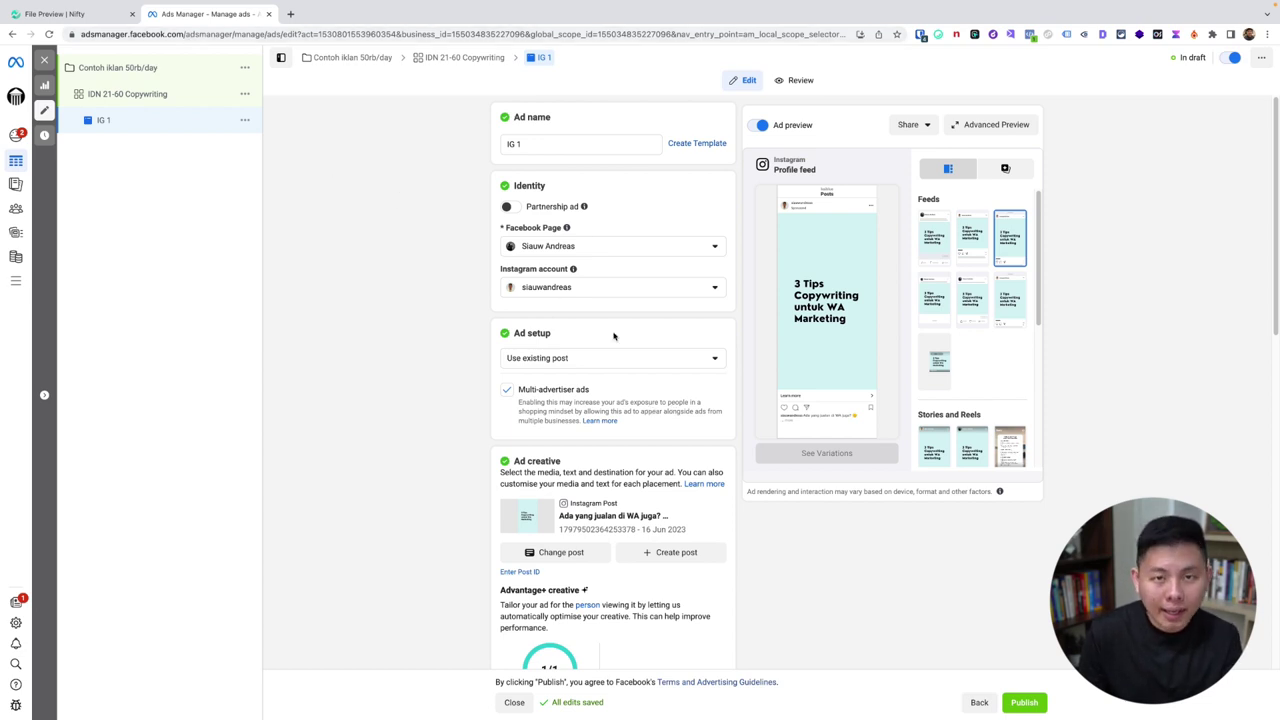
# Review the settings of the draft ad IG 1, its campaign Contoh iklan 50rb/day and ad set IDN 21-60 Copywriting.
pyautogui.scroll(-10, 697, 487)
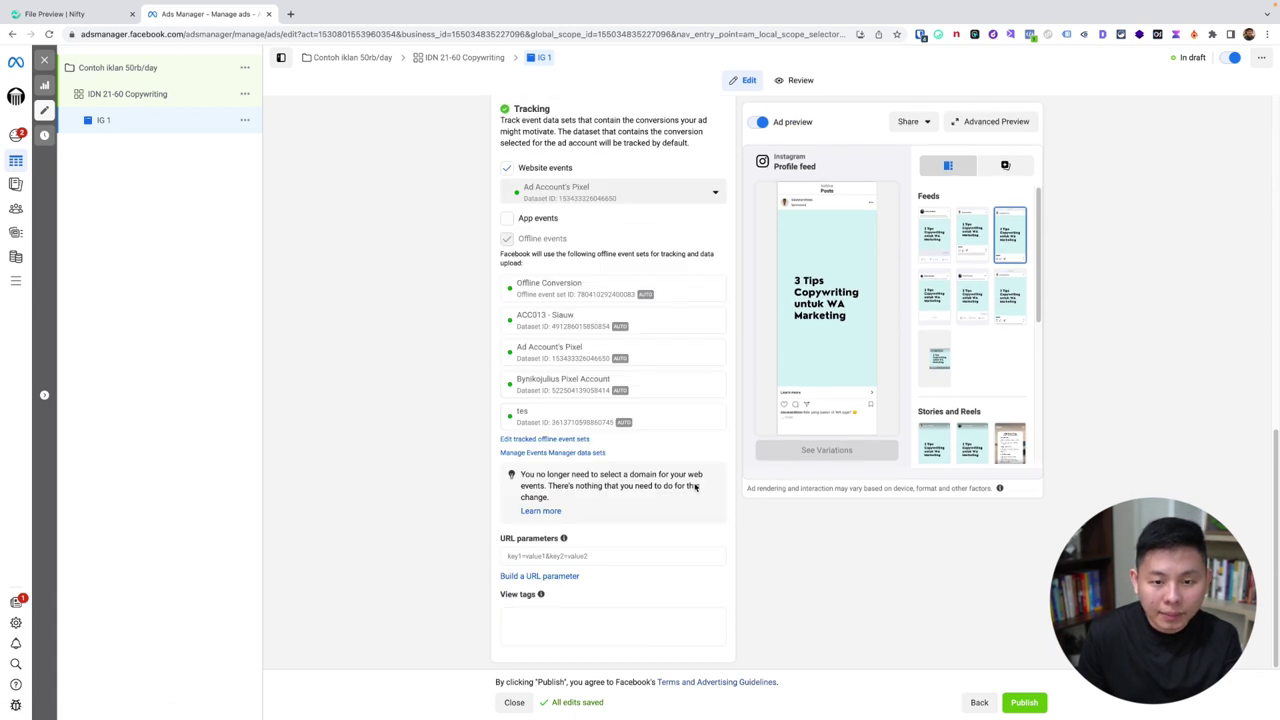
pyautogui.scroll(5, 697, 487)
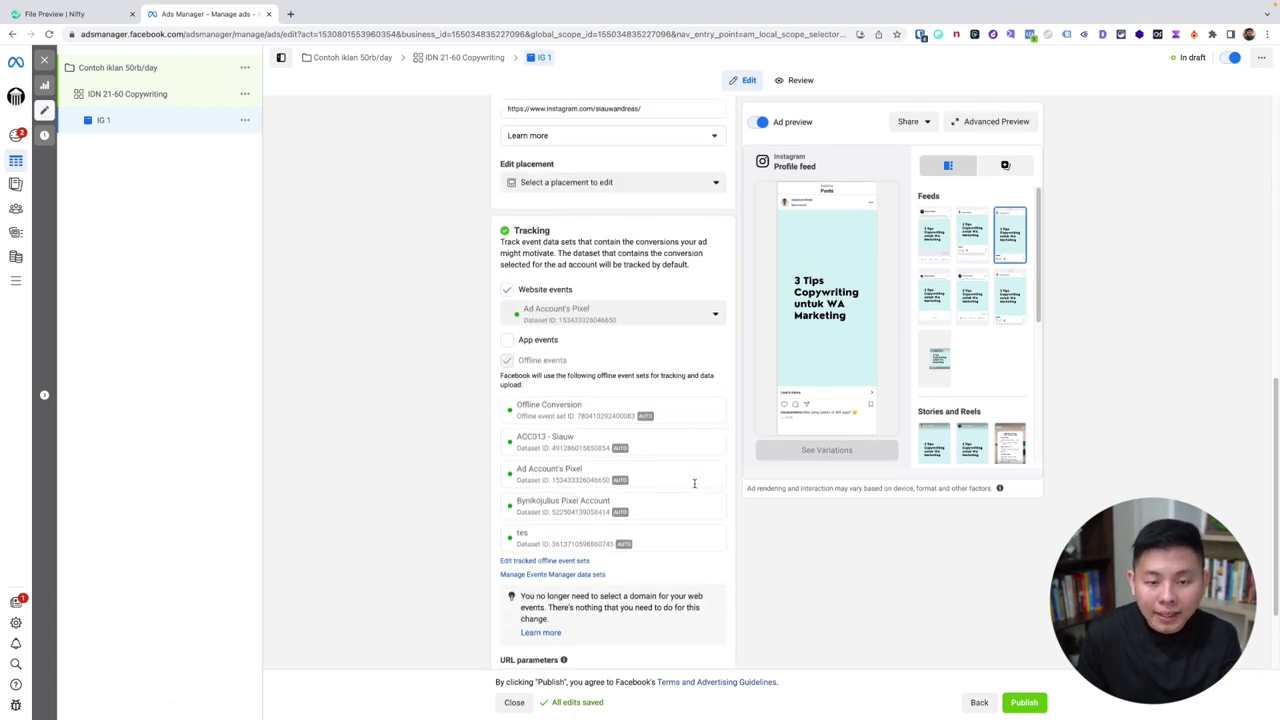
pyautogui.scroll(1, 695, 487)
pyautogui.scroll(-3, 695, 487)
pyautogui.scroll(8, 695, 487)
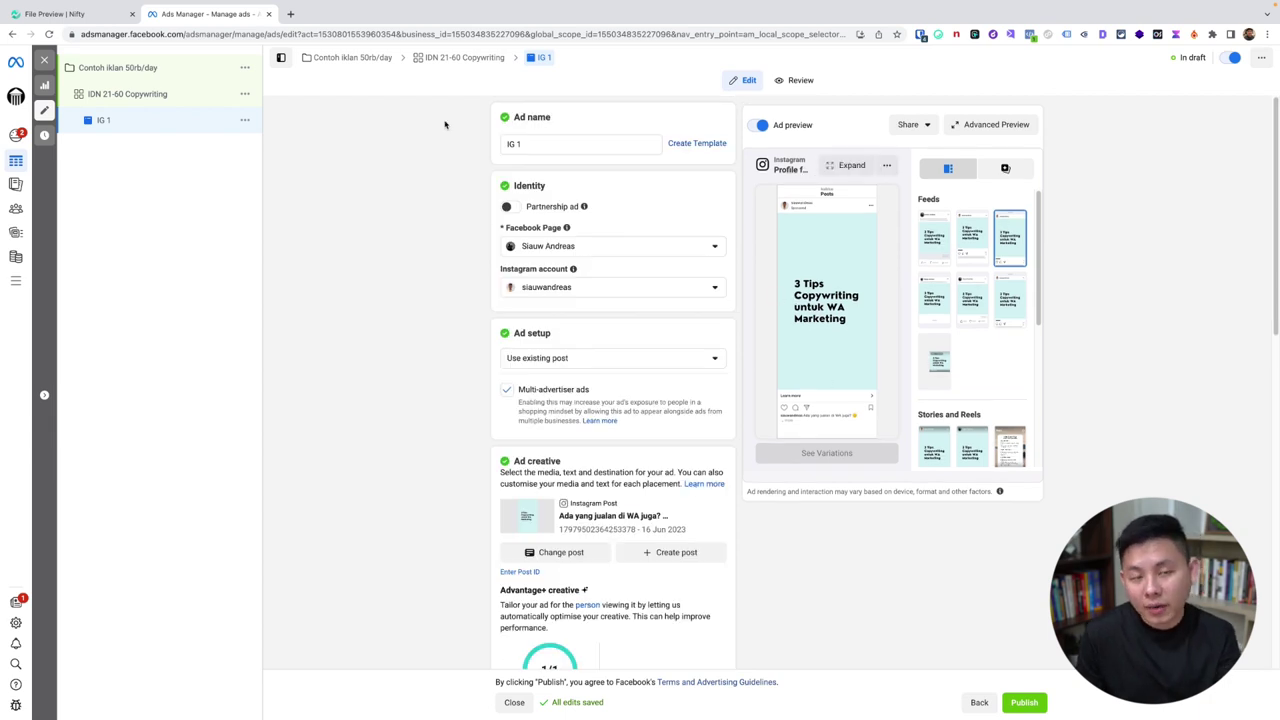
pyautogui.click(140, 68)
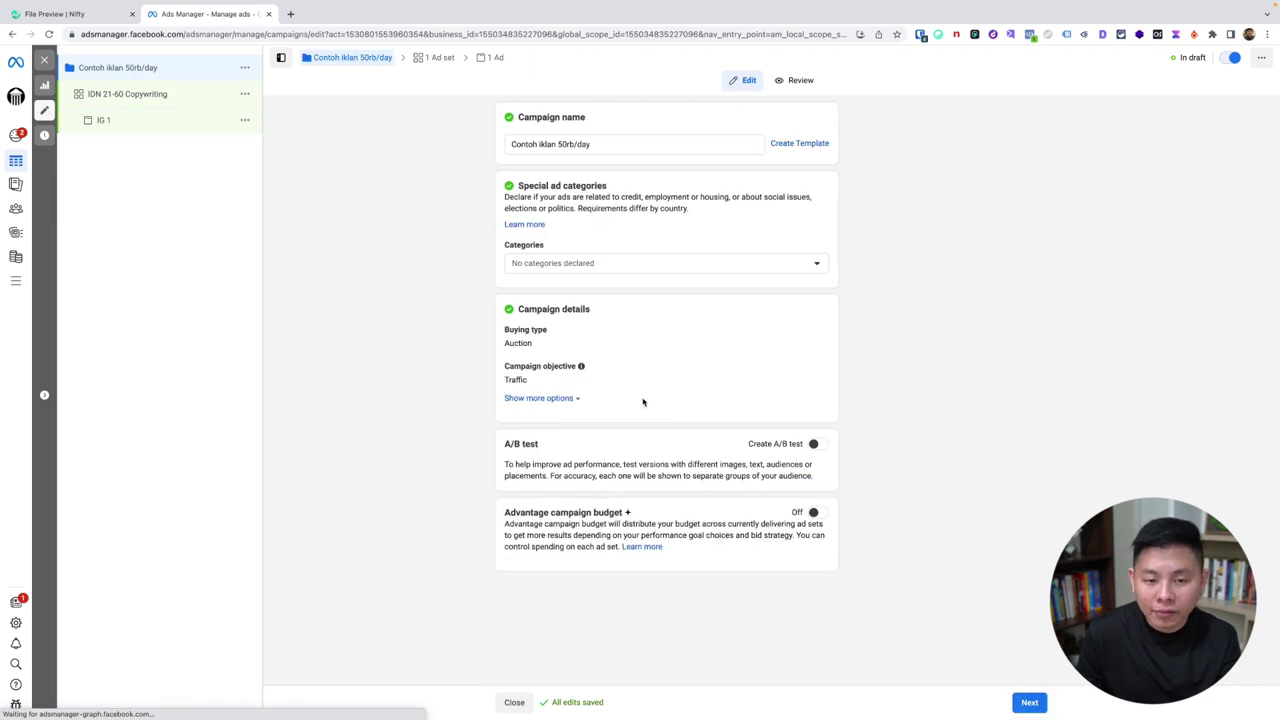
pyautogui.click(145, 94)
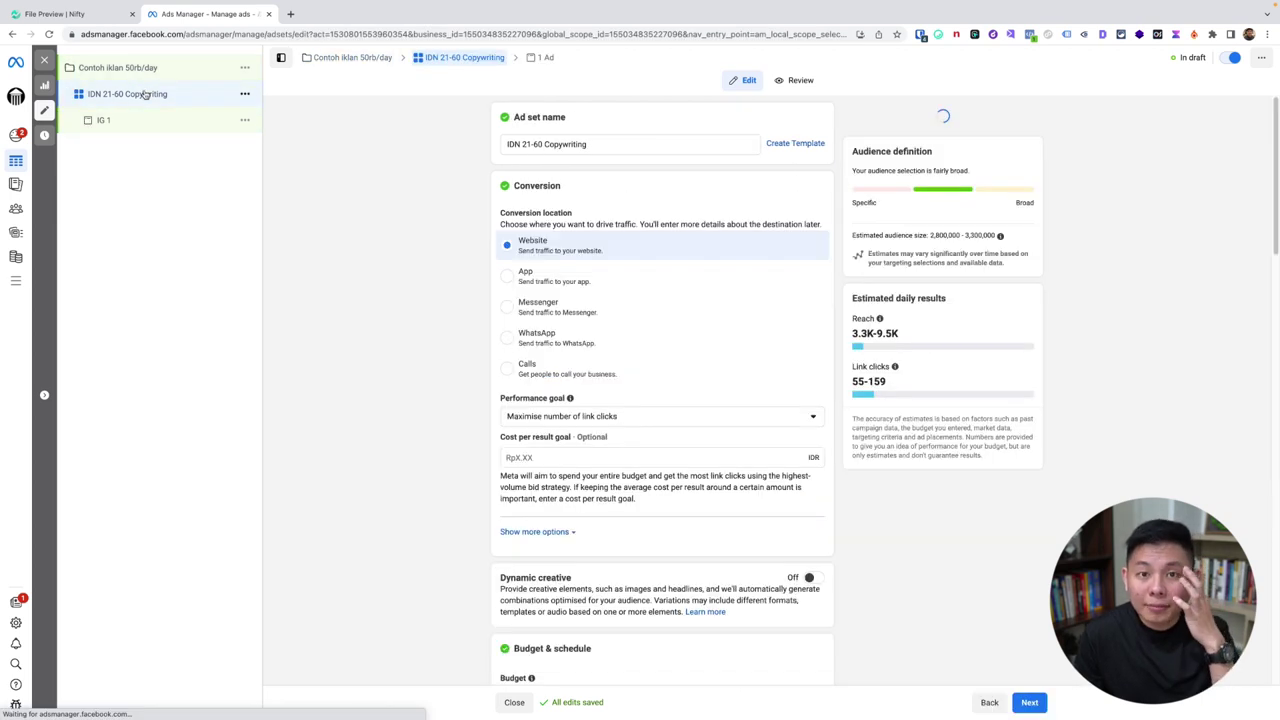
pyautogui.click(104, 121)
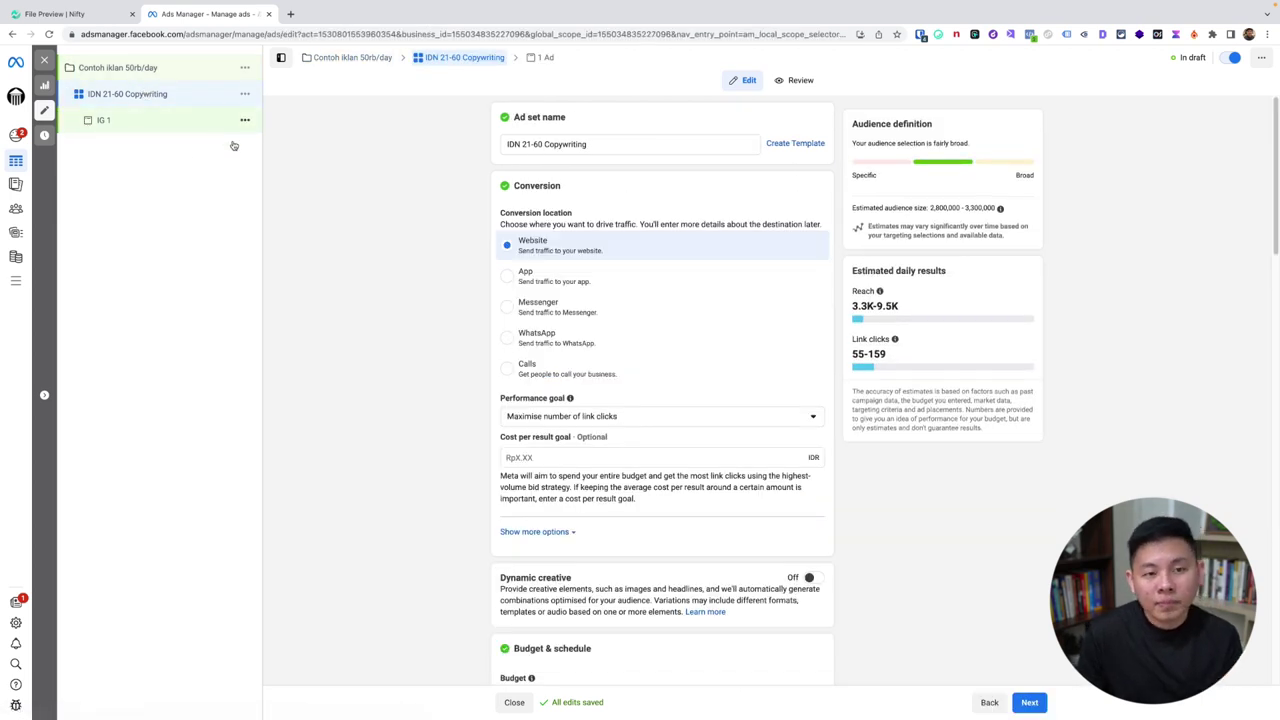
pyautogui.scroll(-3, 761, 351)
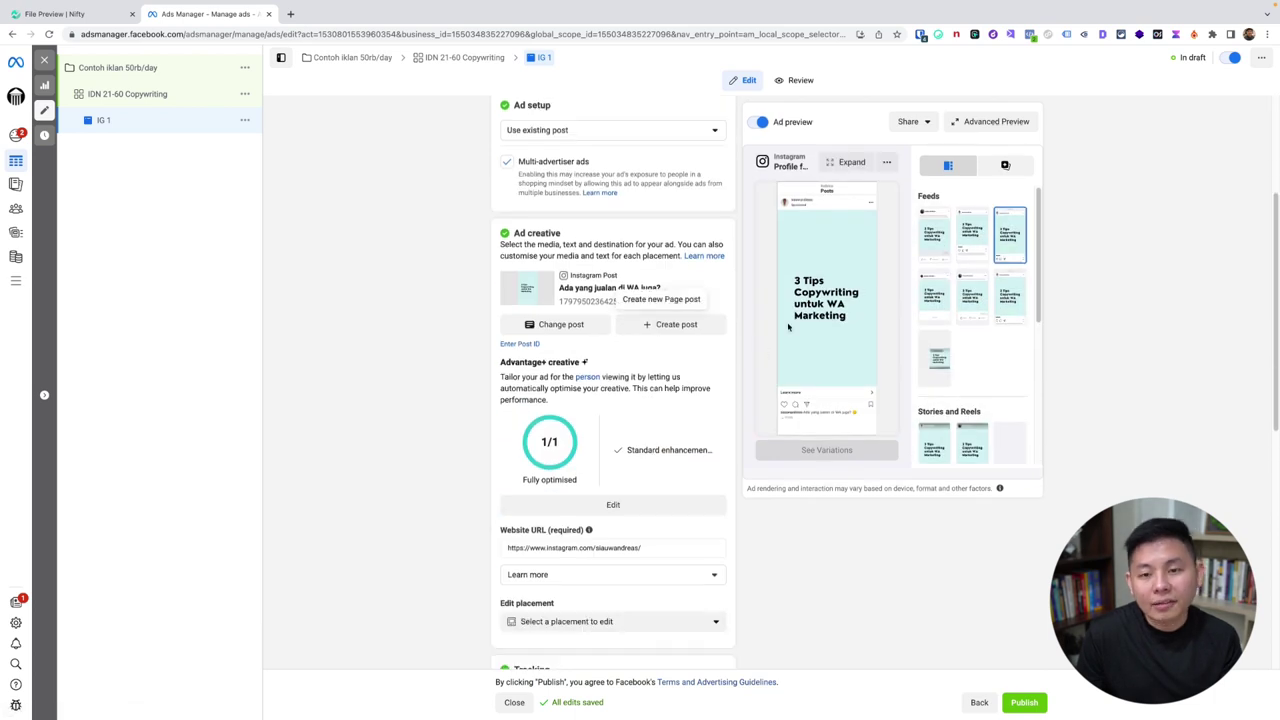
pyautogui.scroll(-3, 620, 347)
pyautogui.scroll(3, 620, 347)
pyautogui.scroll(-4, 620, 347)
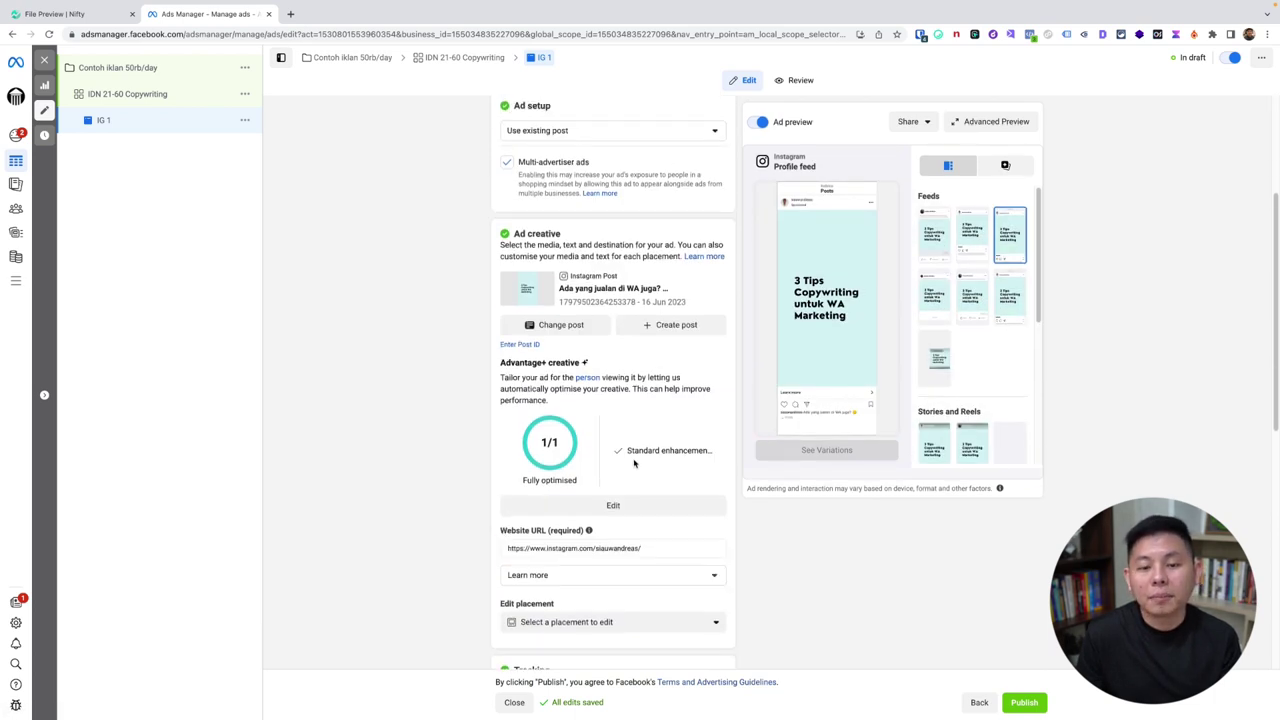